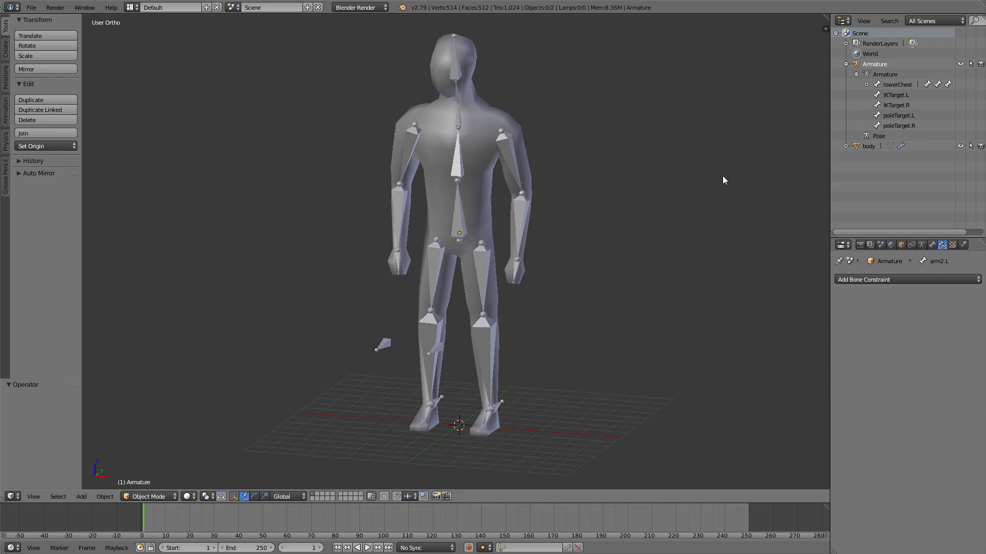
Select the body mesh and the armature, and parent the body to the armature with automatic weights.
key(KP_1)
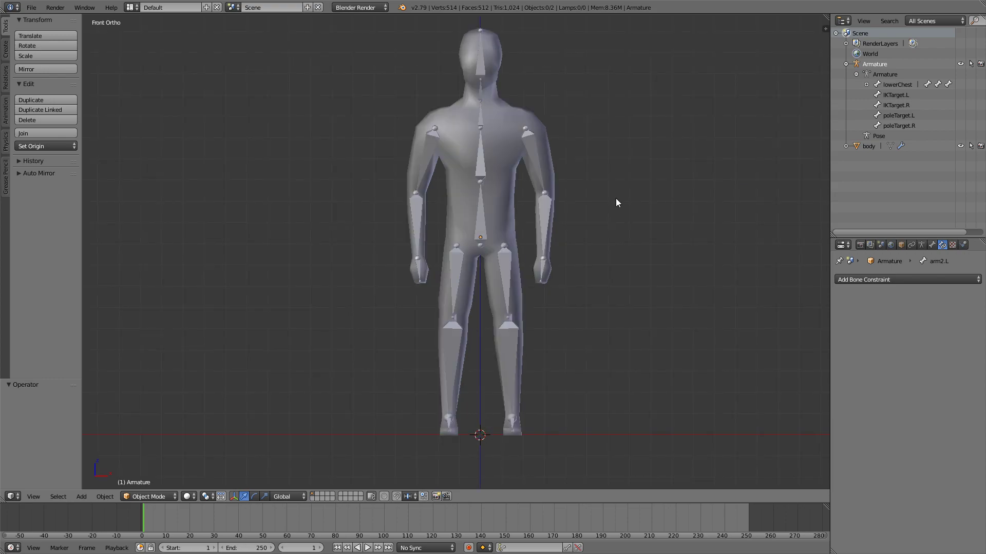
shift+middle_drag(586, 174, 548, 190)
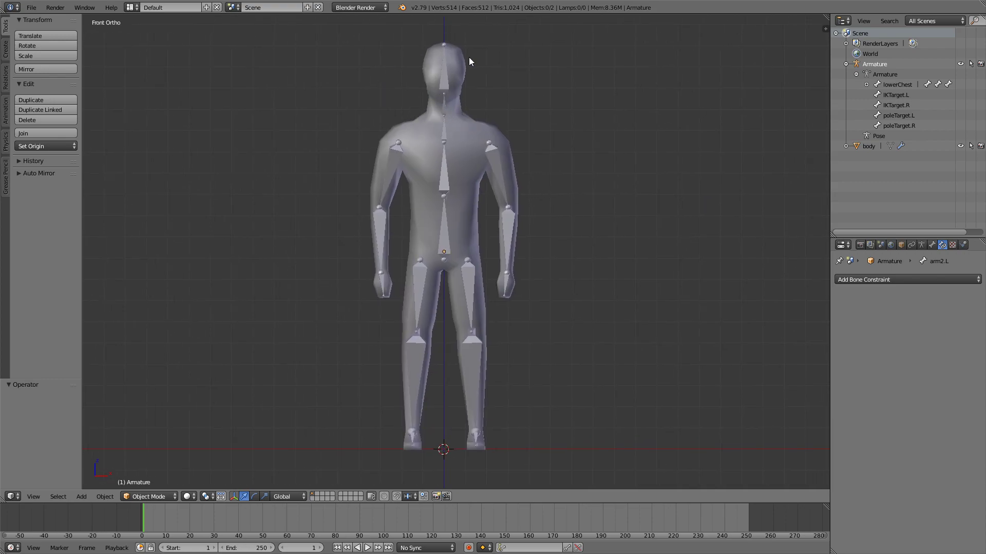
right_click(471, 126)
middle_drag(466, 126, 457, 147)
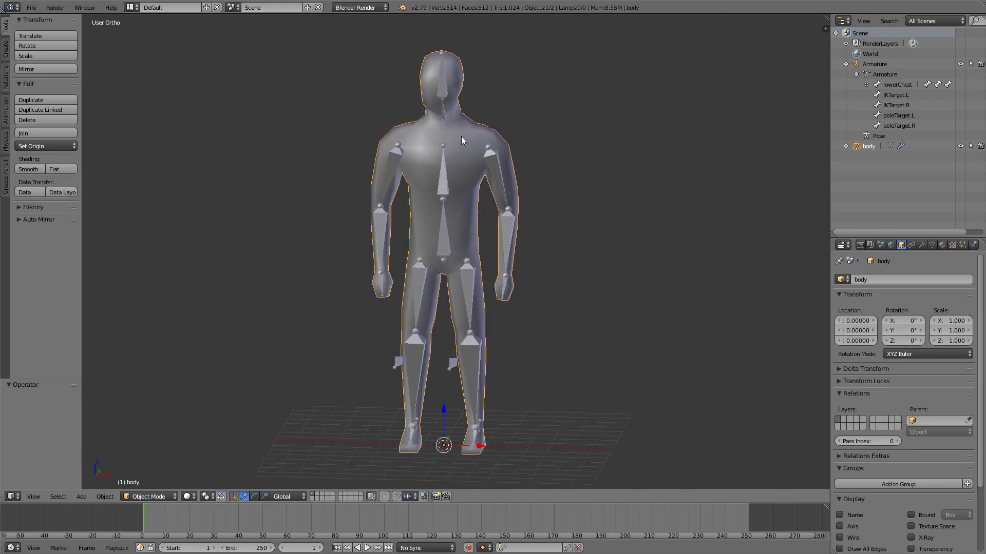
shift+right_click(443, 182)
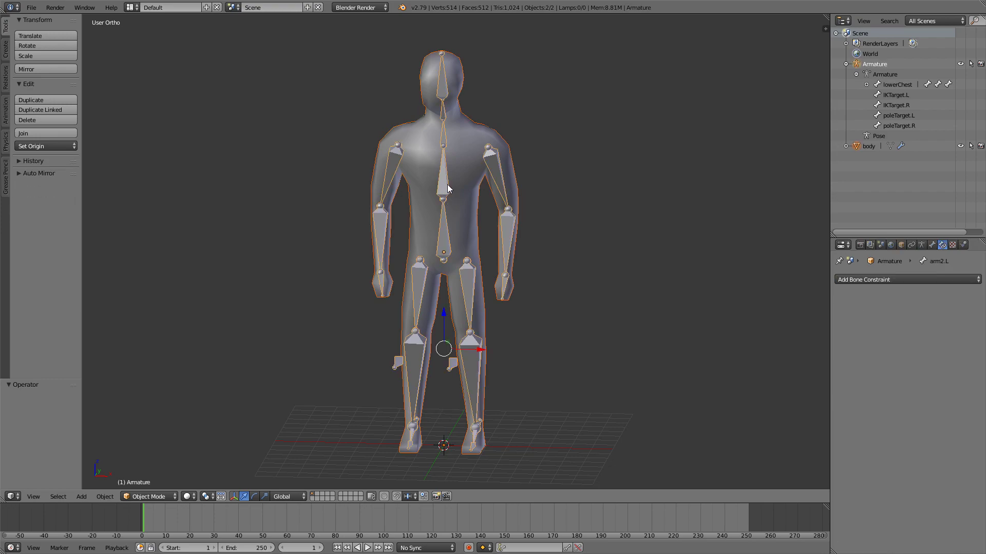
key(ctrl+p)
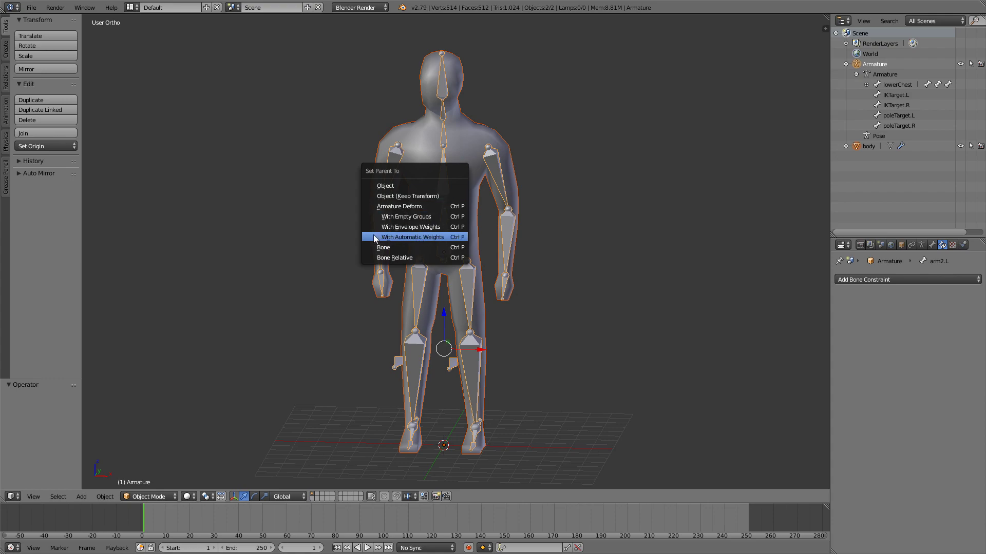
click(417, 238)
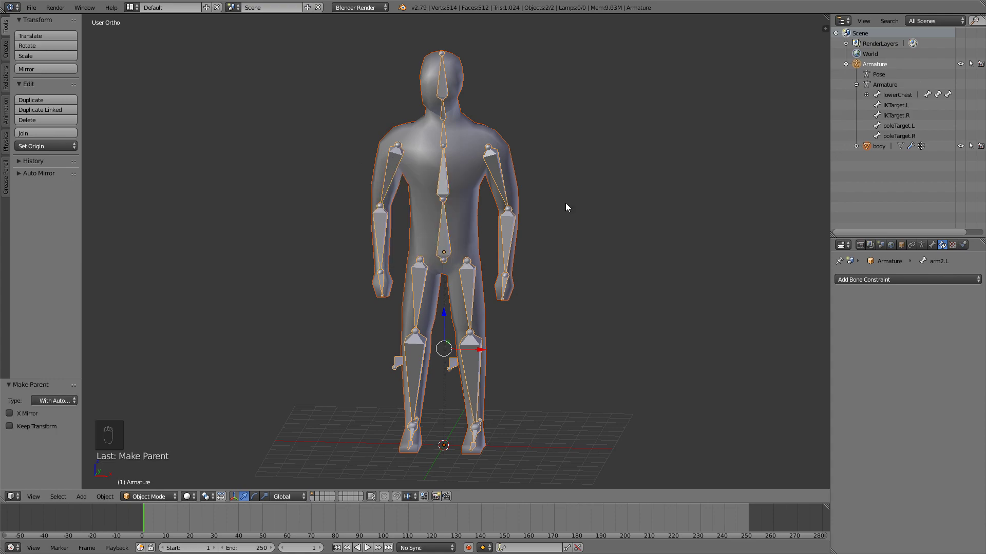
Switch the armature to Pose Mode and try rotating the left upper arm bone outward.
right_click(497, 173)
right_click(494, 166)
key(ctrl+Tab)
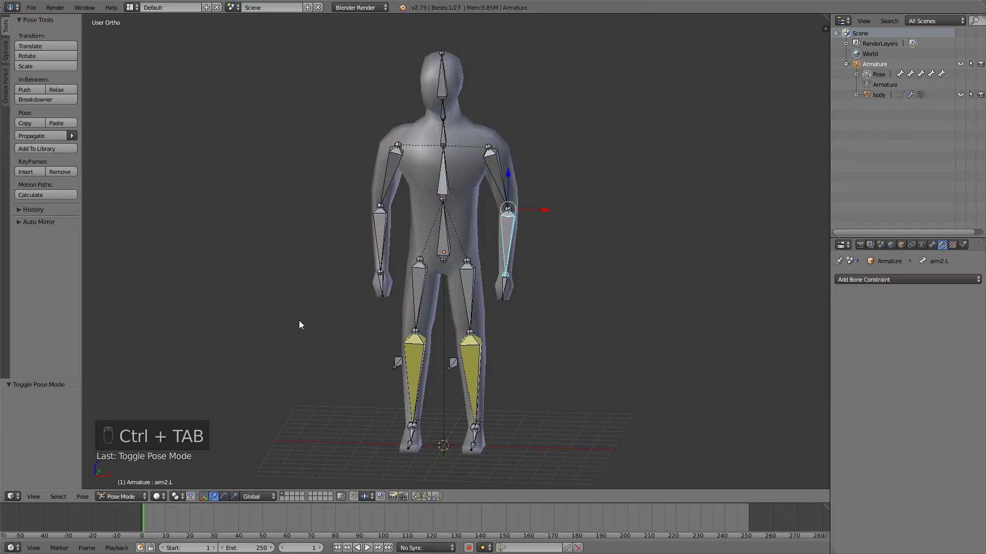
click(127, 495)
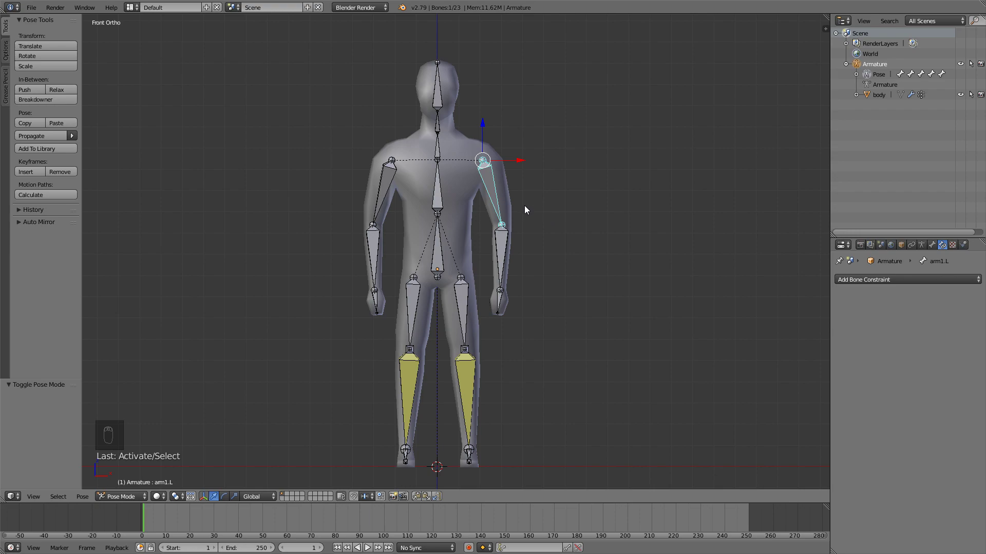
key(r)
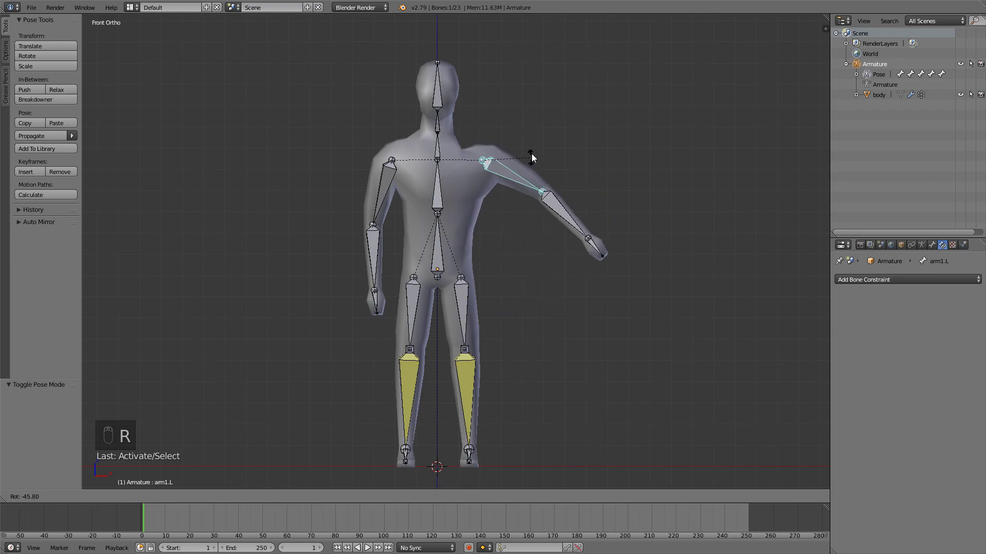
right_click(529, 150)
Raise the left foot's IK target along global Z, inspect the leg deformation, and clear the target's location.
right_click(465, 309)
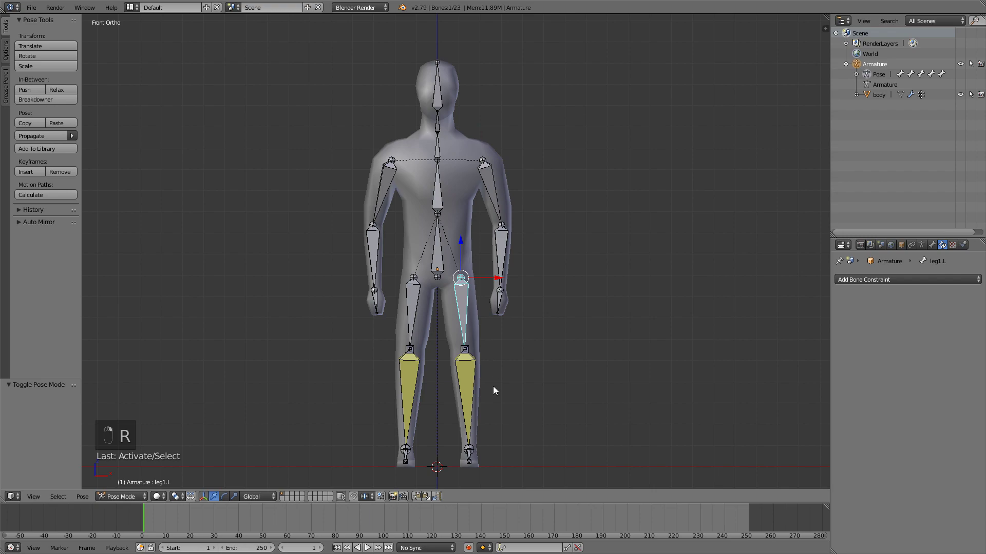
middle_drag(491, 393, 494, 454)
right_click(465, 451)
key(g)
key(z)
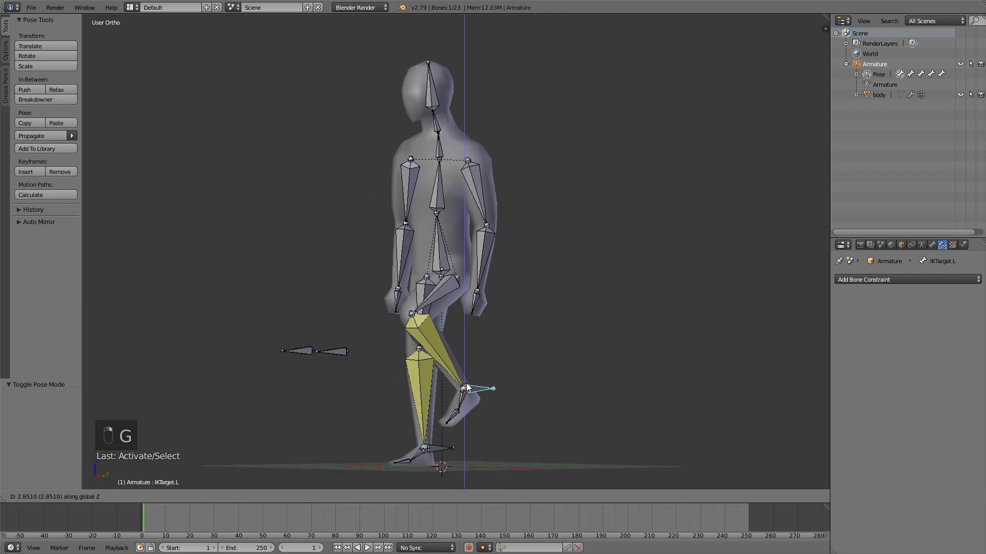
click(467, 362)
middle_drag(434, 320, 499, 353)
scroll(500, 353, up, 4)
middle_drag(481, 292, 457, 297)
scroll(462, 303, down, 5)
key(alt+g)
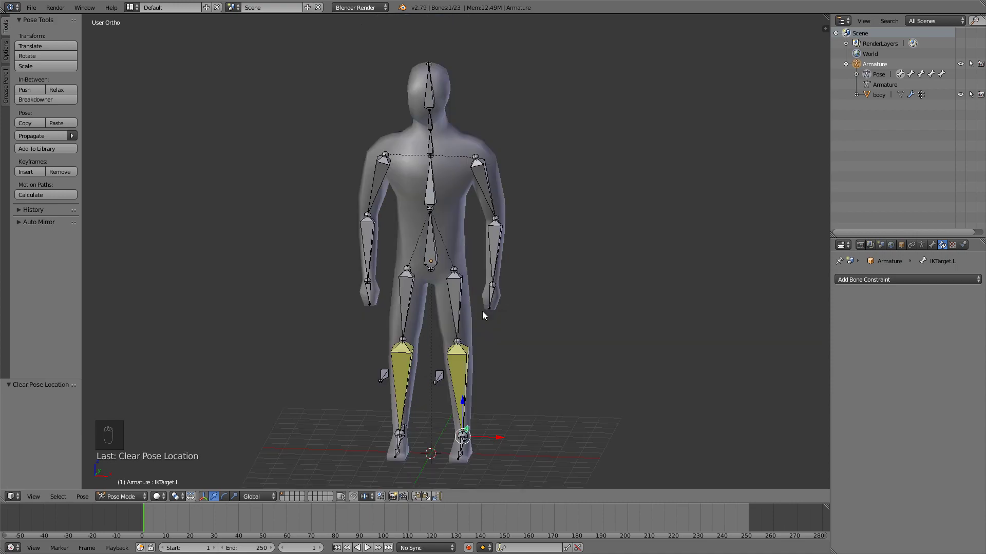
Rotate the left upper arm bone outward about 60° to inspect the shoulder deformation, and clear its rotation.
right_click(457, 307)
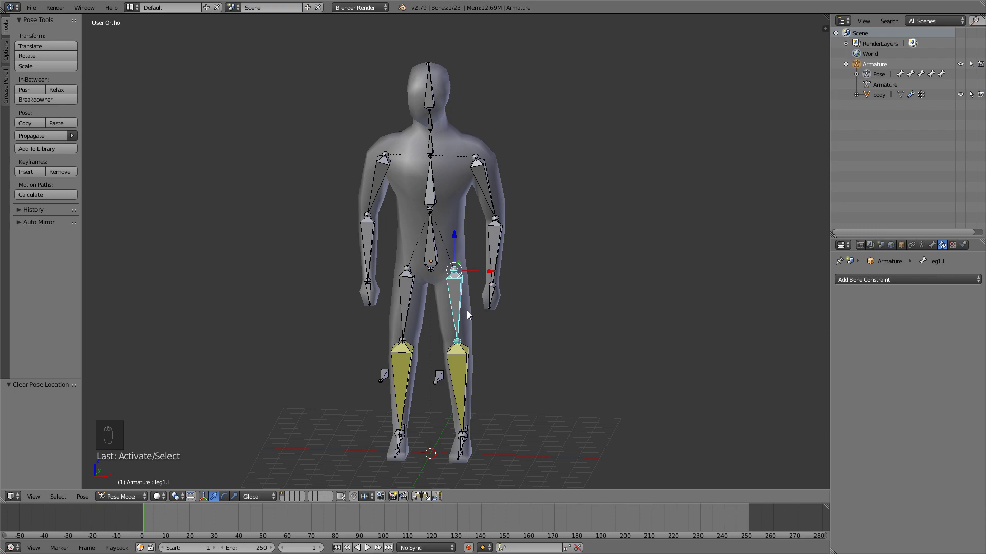
middle_drag(467, 310, 487, 341)
right_click(479, 204)
shift+middle_drag(470, 205, 473, 236)
scroll(494, 252, up, 2)
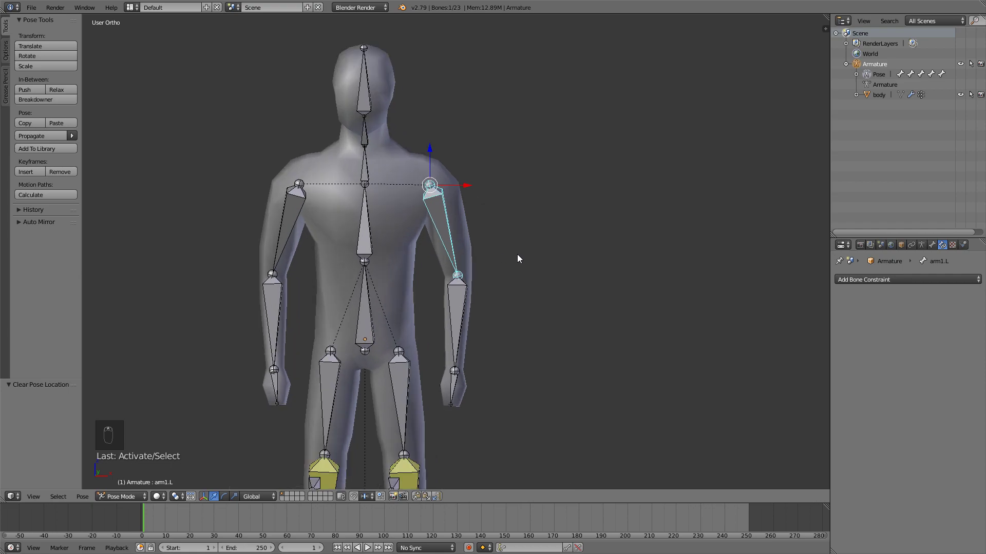
key(r)
click(534, 145)
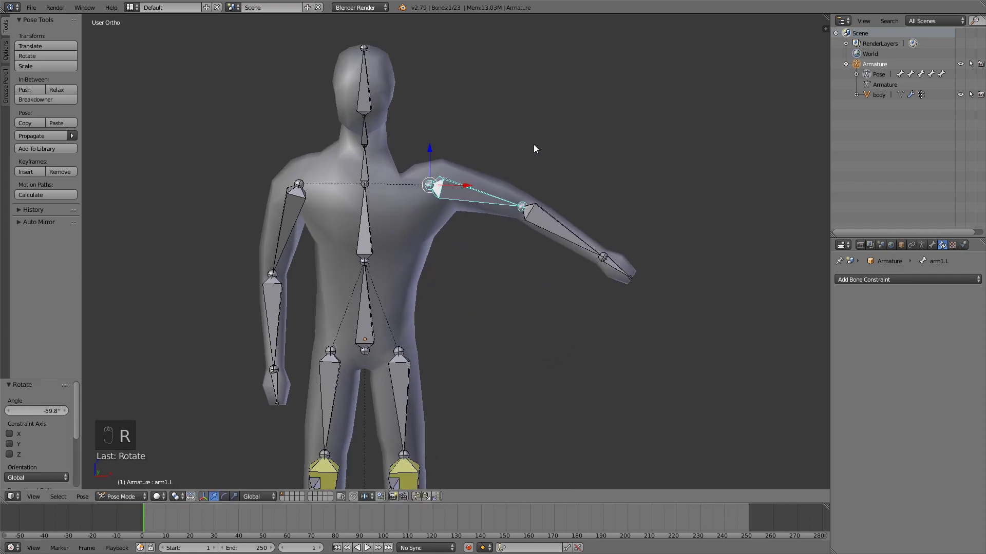
key(alt+r)
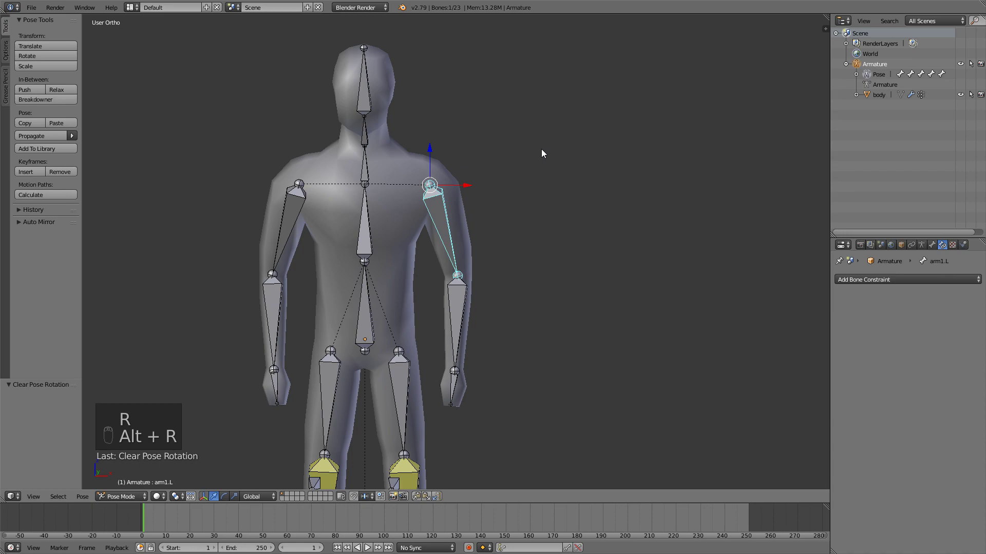
Move the left foot's IK target freely up and back to test the knee bend, and clear its location.
shift+middle_drag(476, 239, 432, 377)
right_click(402, 427)
key(g)
click(424, 342)
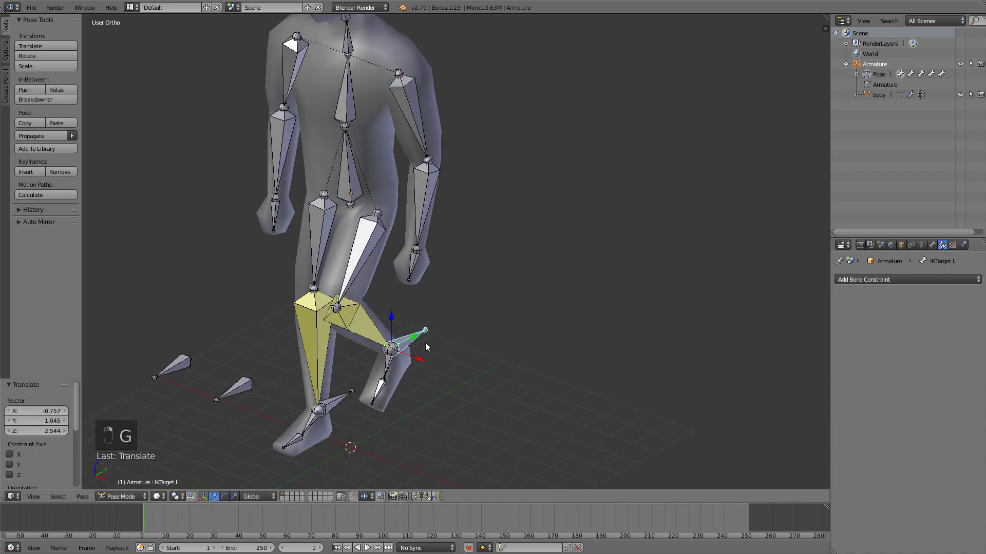
key(alt+g)
Leave the armature's pose mode, select the body mesh, and switch it to Weight Paint mode.
key(KP_1)
key(ctrl+Tab)
right_click(412, 246)
right_click(426, 223)
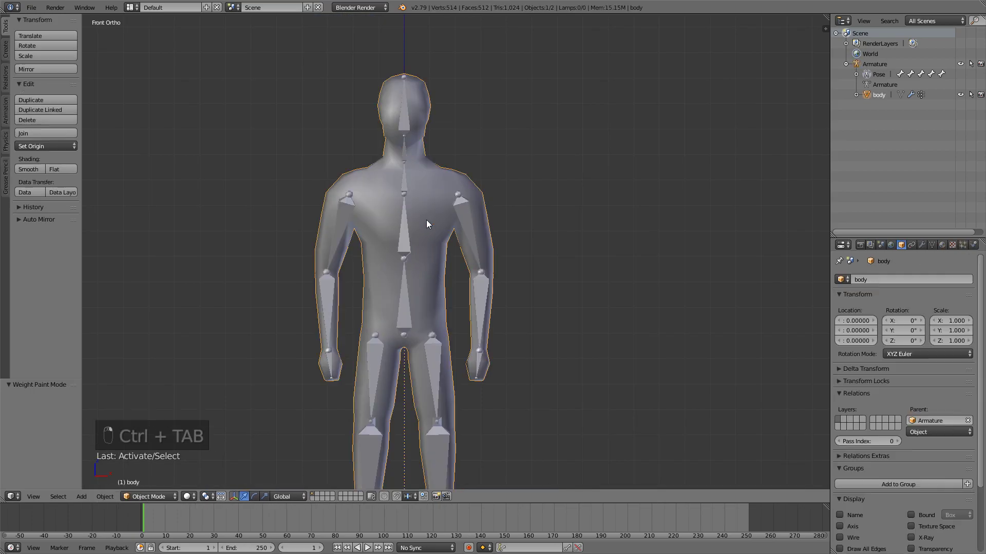
key(ctrl+Tab)
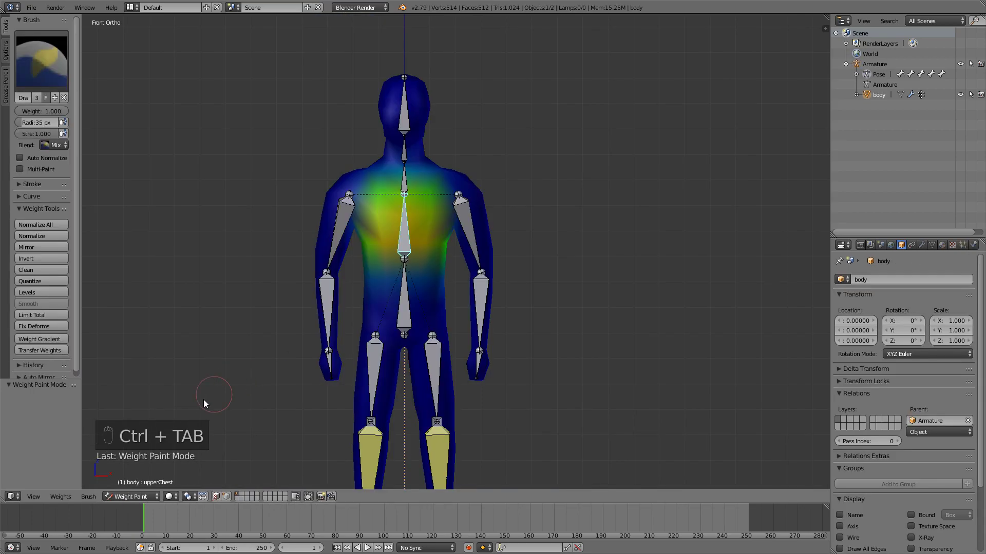
click(141, 499)
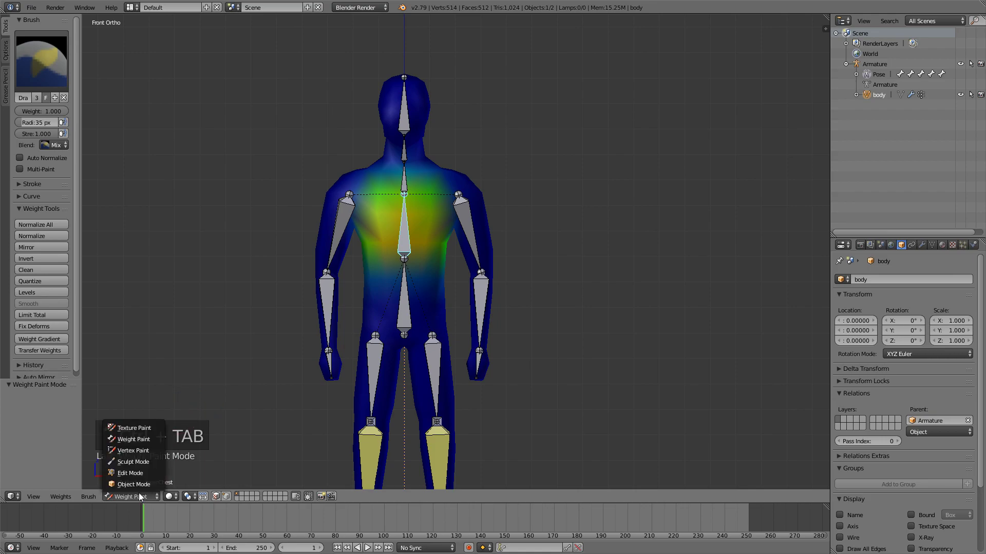
click(131, 439)
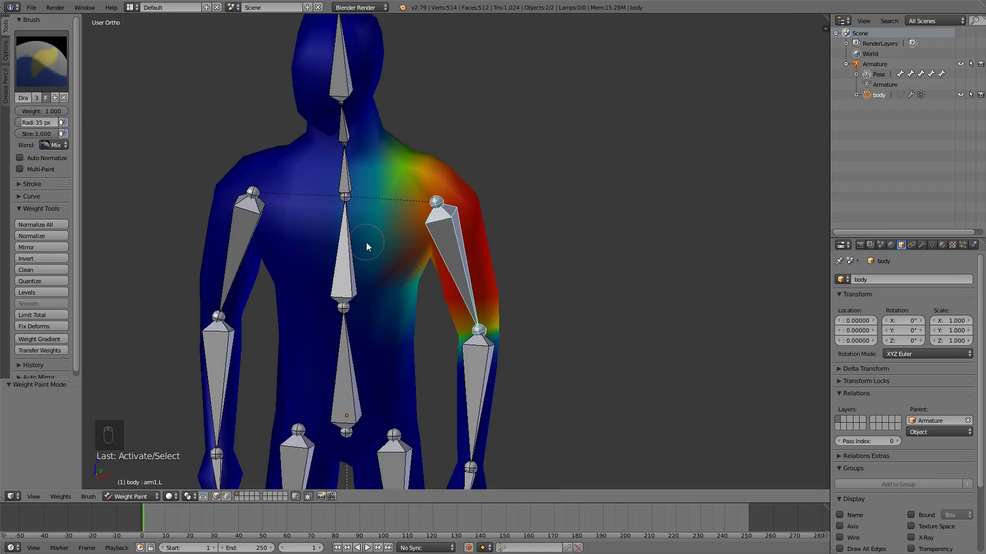
Examine the weights of the chest bones and the left upper arm bone, and test-rotate the left arm.
right_click(355, 259)
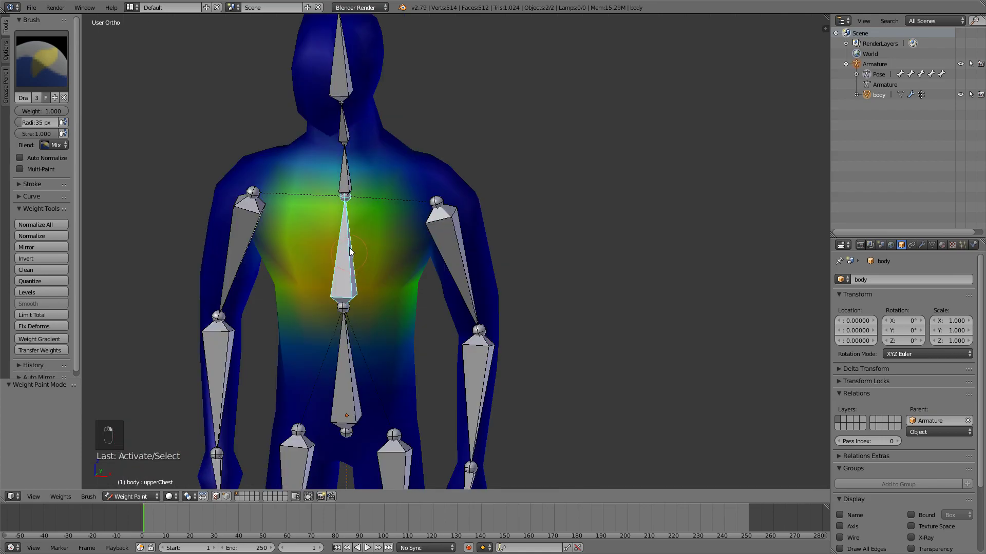
right_click(344, 172)
right_click(446, 237)
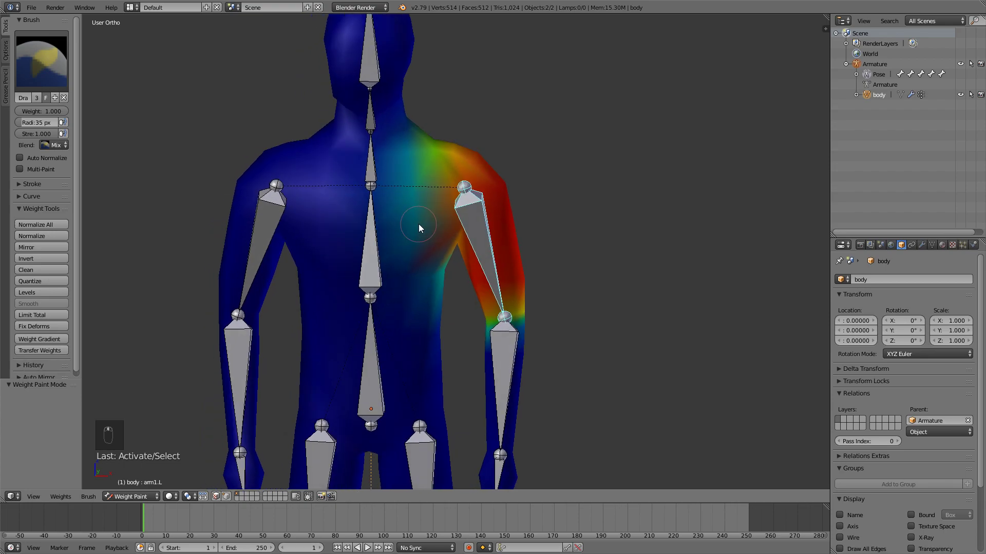
key(KP_1)
key(r)
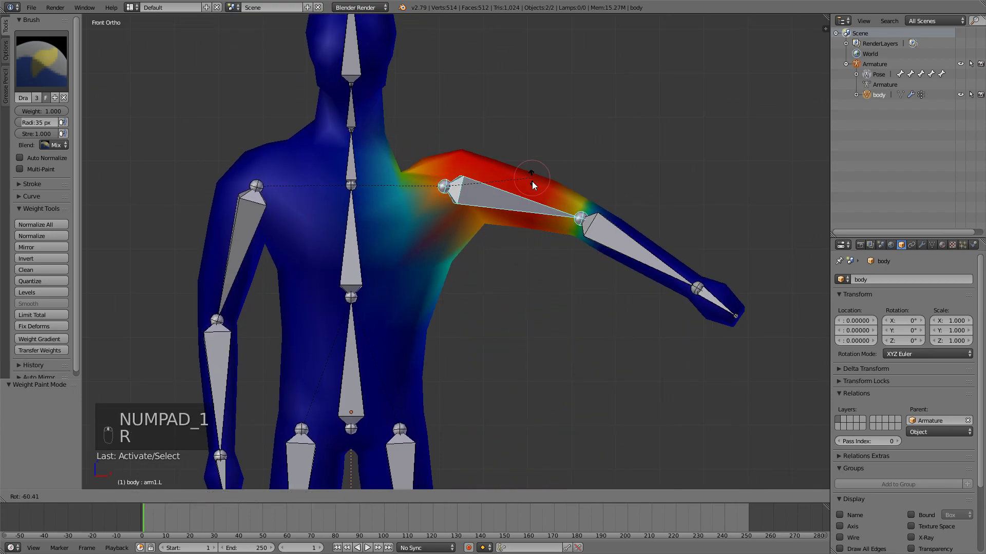
right_click(484, 187)
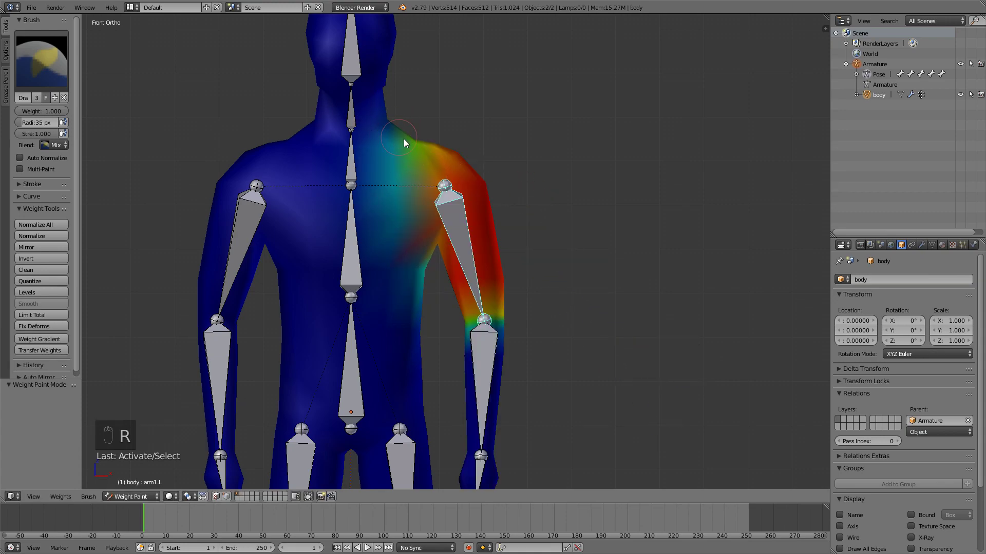
Choose the Subtract brush and reduce the left upper arm bone's weight on the side of the chest.
click(41, 60)
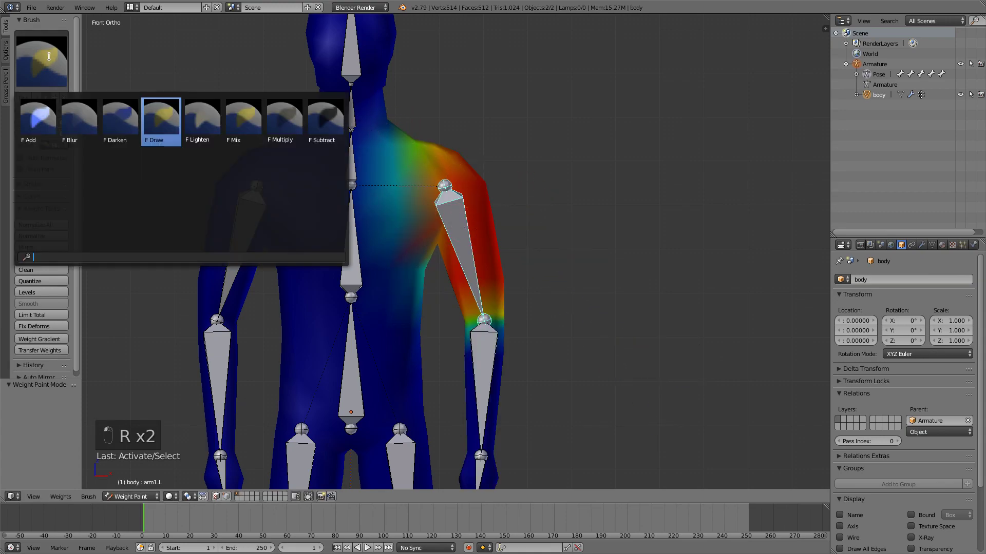
click(326, 116)
drag(81, 127, 112, 127)
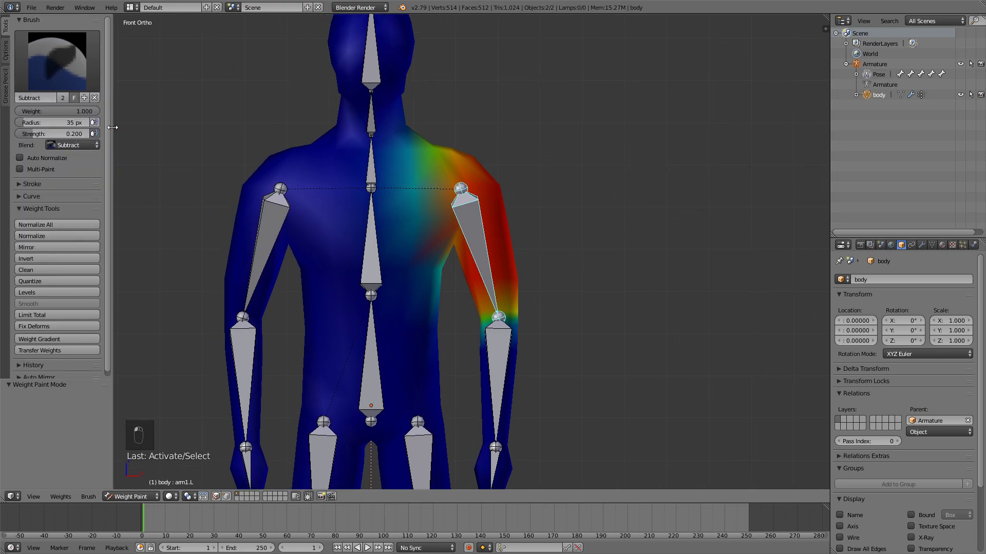
scroll(213, 156, up, 3)
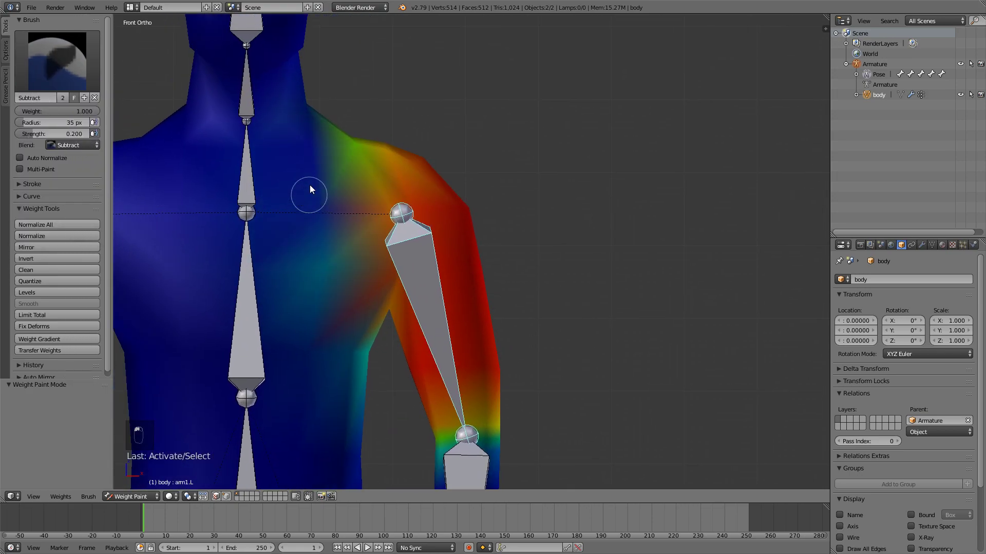
drag(314, 317, 321, 276)
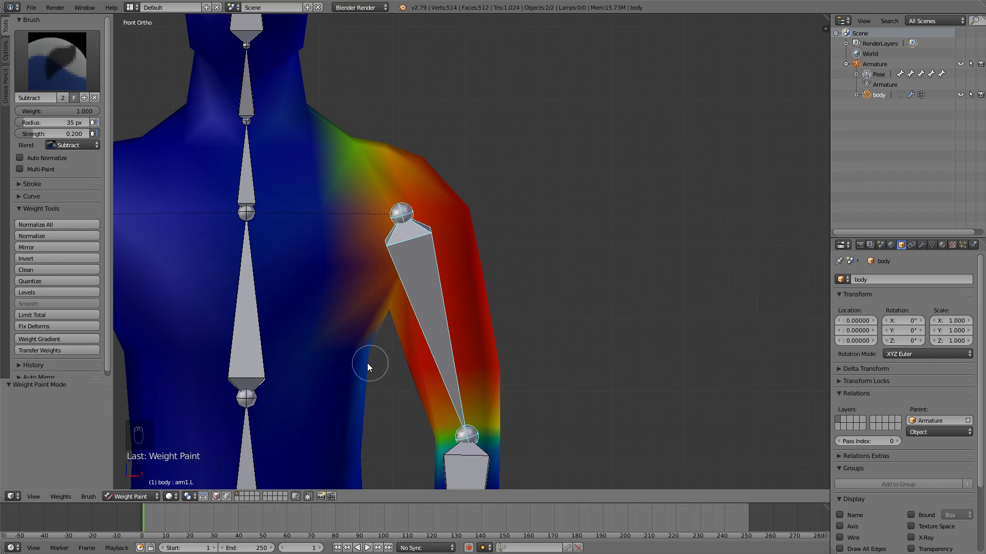
In wireframe shading, subtract the left upper arm bone's weight from the side of the torso, upper chest and shoulder.
middle_drag(330, 350, 411, 219)
key(z)
scroll(414, 215, up, 2)
scroll(396, 245, up, 2)
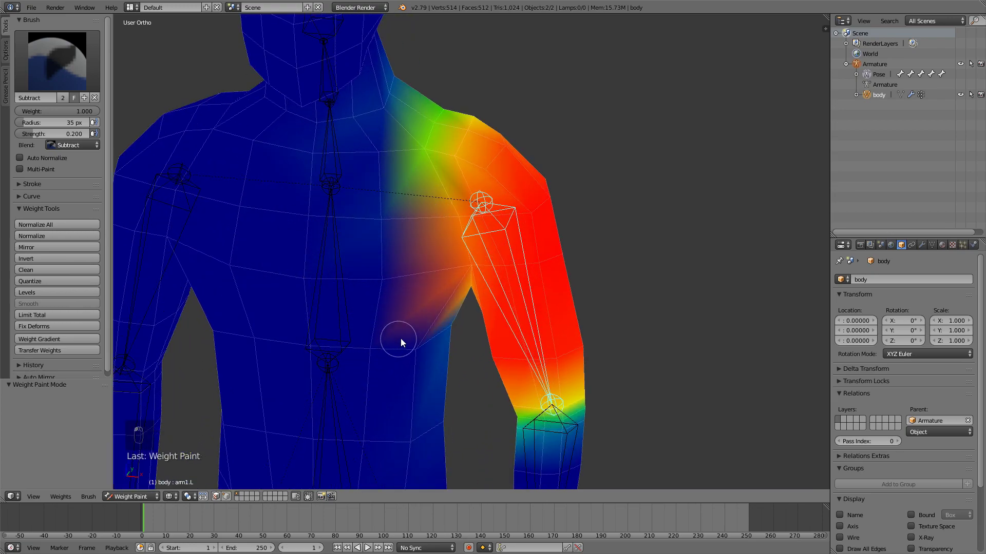
drag(405, 337, 454, 309)
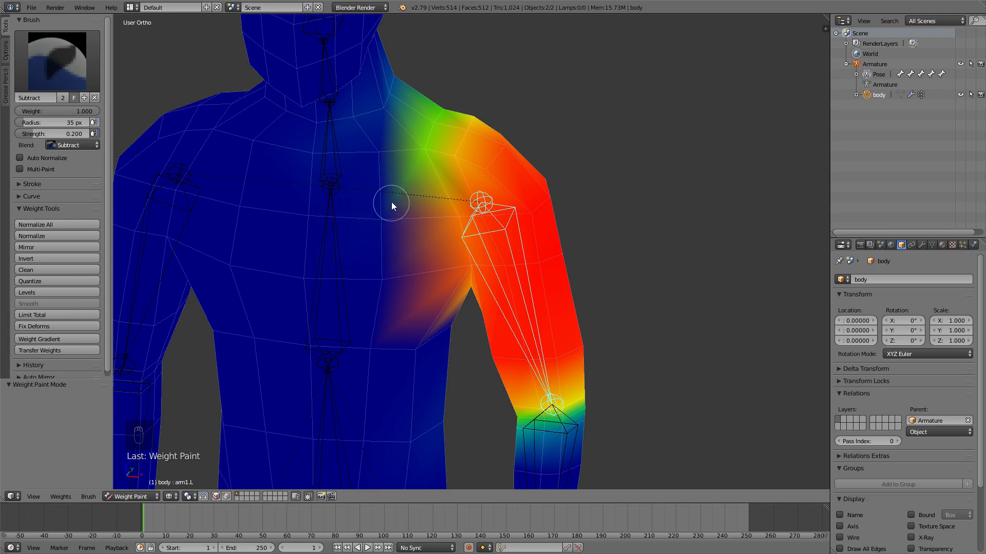
mouse_move(412, 156)
mouse_down()
mouse_move(438, 119)
mouse_move(479, 110)
mouse_move(436, 198)
mouse_move(490, 213)
mouse_up()
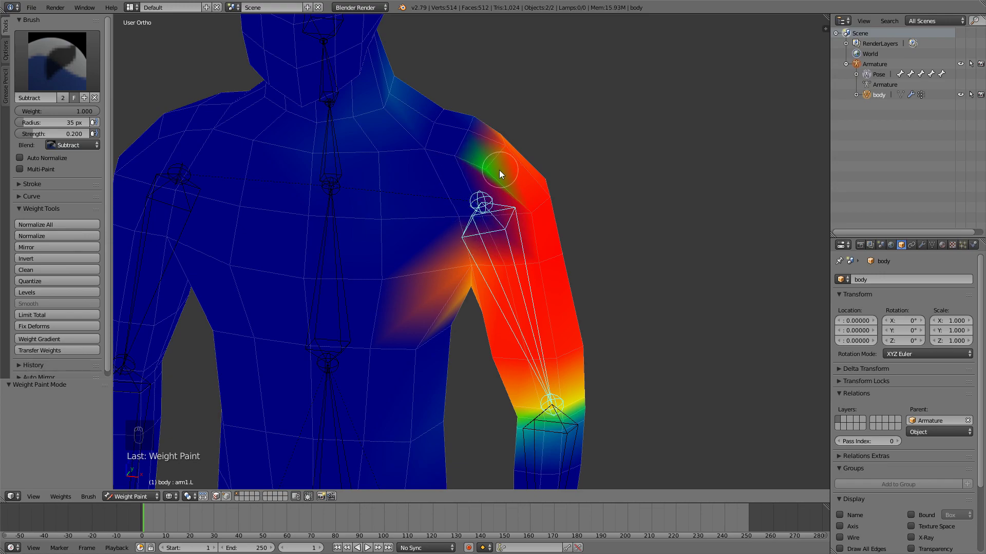
middle_drag(495, 170, 399, 167)
click(336, 168)
scroll(401, 256, down, 1)
middle_drag(308, 172, 462, 238)
Check the upper arm bones in solid shading, ending on the left one, and return to wireframe.
right_click(290, 323)
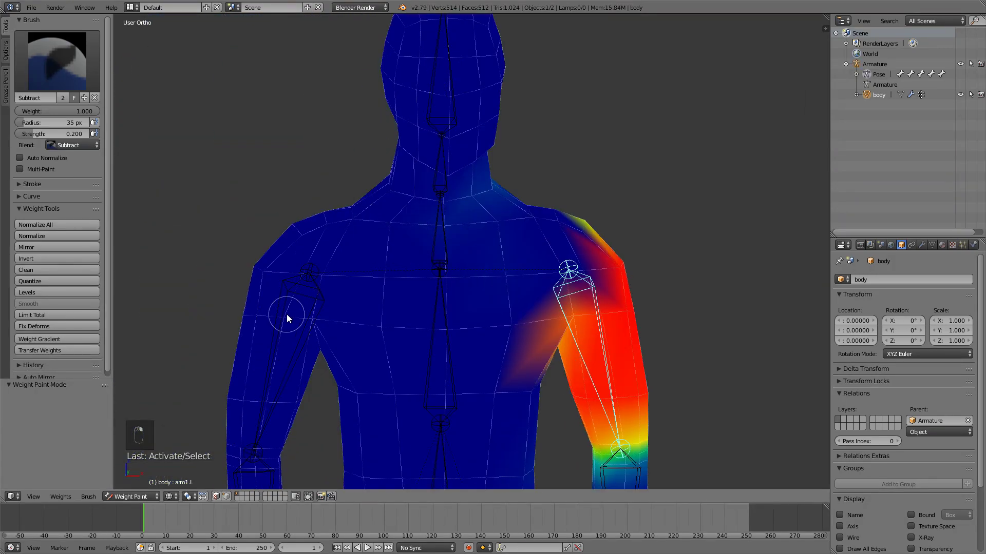
key(z)
right_click(286, 312)
right_click(596, 314)
key(z)
Subtract the left upper arm bone's remaining weight around the armpit, chest and shoulder from several angles.
middle_drag(596, 313, 501, 273)
drag(382, 274, 361, 269)
mouse_move(362, 269)
middle_down()
mouse_move(380, 217)
mouse_move(473, 161)
middle_up()
mouse_move(473, 161)
mouse_down()
mouse_move(448, 312)
mouse_move(410, 394)
mouse_move(413, 284)
mouse_move(380, 237)
mouse_move(295, 254)
mouse_up()
middle_drag(296, 254, 476, 322)
drag(431, 349, 413, 371)
mouse_move(413, 371)
shift+middle_down()
mouse_move(436, 295)
mouse_move(474, 253)
shift+middle_up()
mouse_move(513, 225)
mouse_down()
mouse_move(526, 229)
mouse_move(534, 193)
mouse_up()
Rotate the left upper arm bone upward in front view to test how the shoulder deforms.
key(KP_1)
key(r)
key(r)
key(r)
click(637, 273)
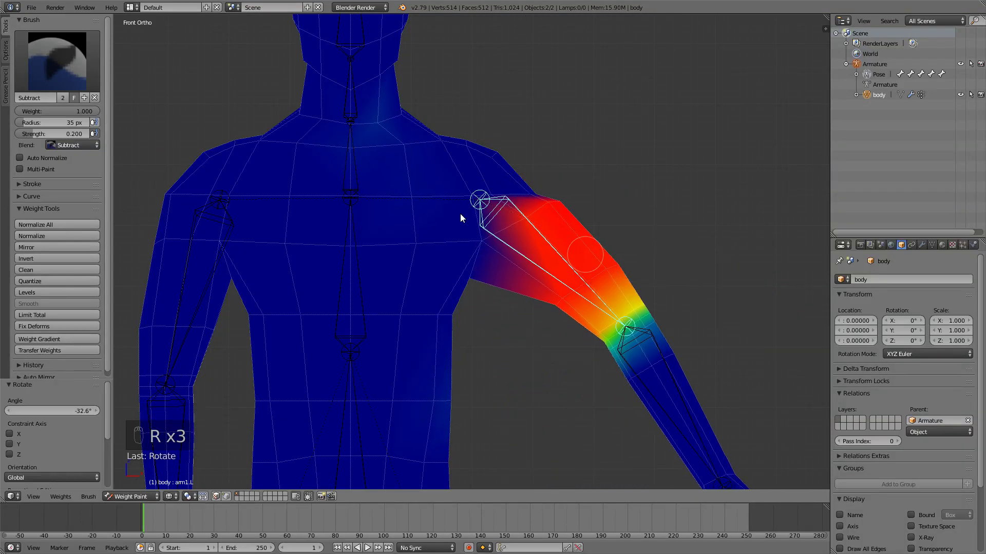
key(r)
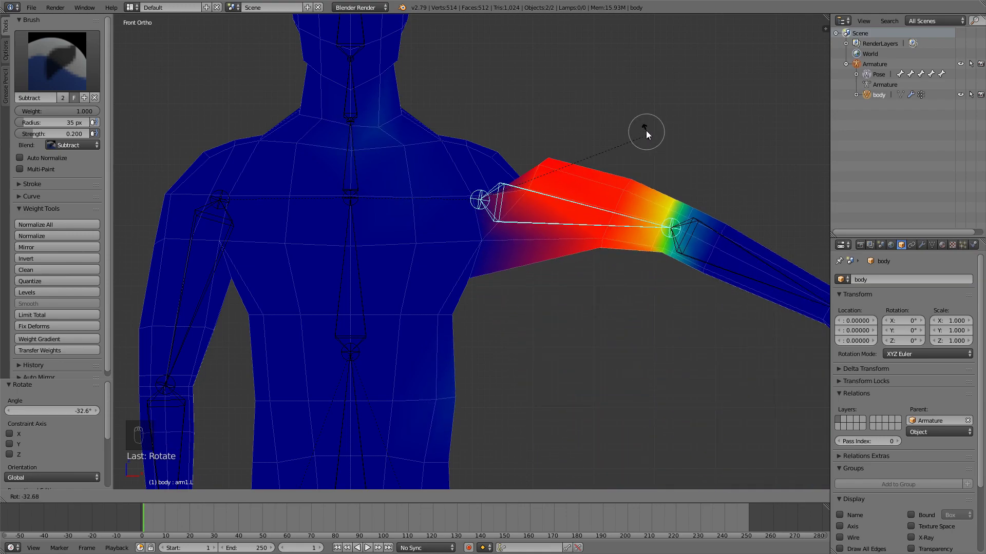
click(650, 168)
Subtract the left upper arm bone's weight at the base of the neck and rotate the arm back down.
click(378, 129)
key(r)
right_click(604, 252)
key(r)
click(527, 309)
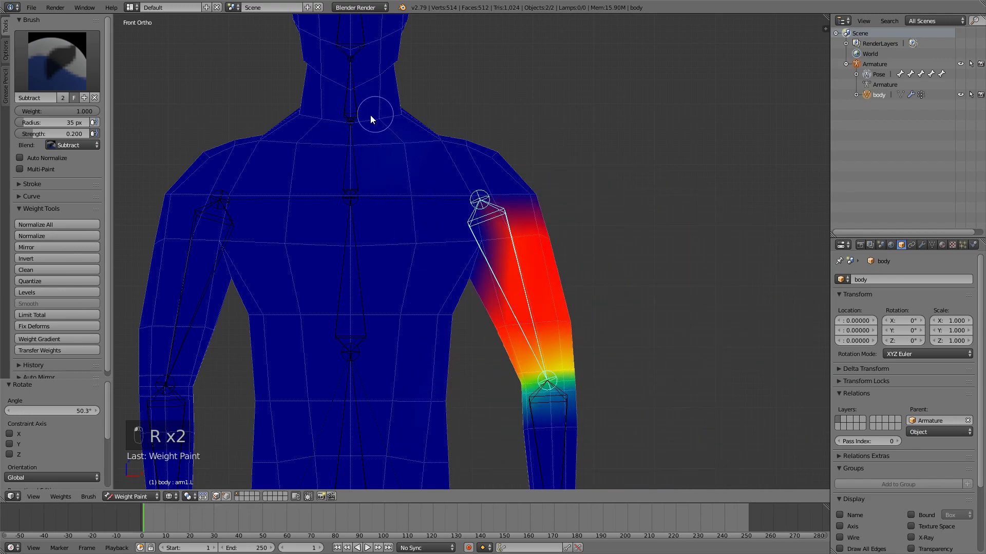
Raise the left arm about 66.7° seen from behind and subtract the upper arm bone's weight from the upper back.
key(r)
right_click(616, 119)
middle_drag(575, 251, 318, 257)
key(r)
right_click(390, 239)
middle_drag(431, 252, 478, 265)
key(r)
click(412, 221)
drag(621, 331, 614, 235)
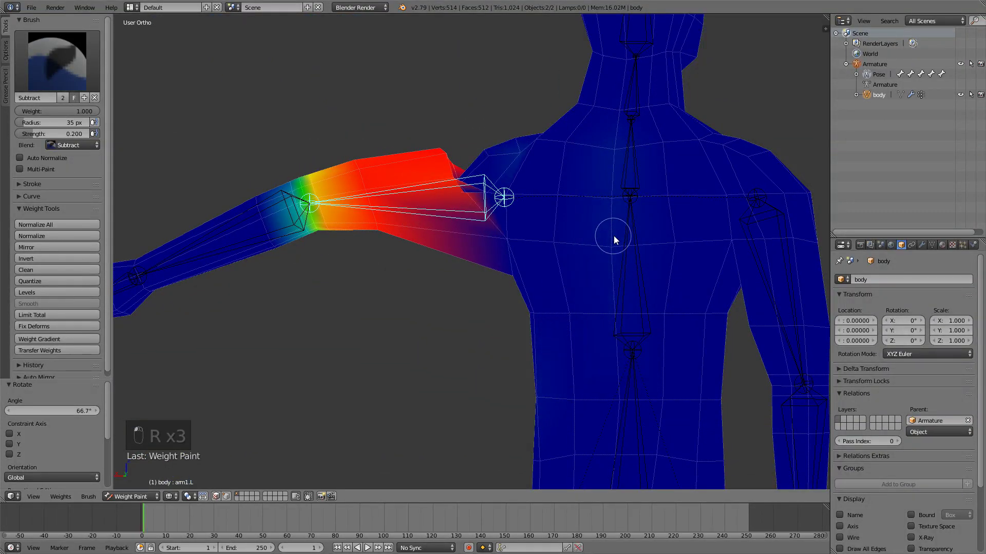
Undo the recent series of left upper arm weight strokes and test rotations.
key(ctrl+z)
key(ctrl+z)
key(ctrl+z)
key(ctrl+z)
key(ctrl+z)
key(ctrl+z)
key(ctrl+z)
key(ctrl+z)
key(ctrl+z)
key(ctrl+z)
key(ctrl+z)
key(ctrl+z)
key(ctrl+z)
key(ctrl+z)
key(ctrl+z)
key(ctrl+z)
key(ctrl+z)
key(ctrl+z)
key(ctrl+z)
key(ctrl+z)
Try the Add brush to paint left upper arm bone weight across the top of the shoulder.
click(63, 71)
click(60, 127)
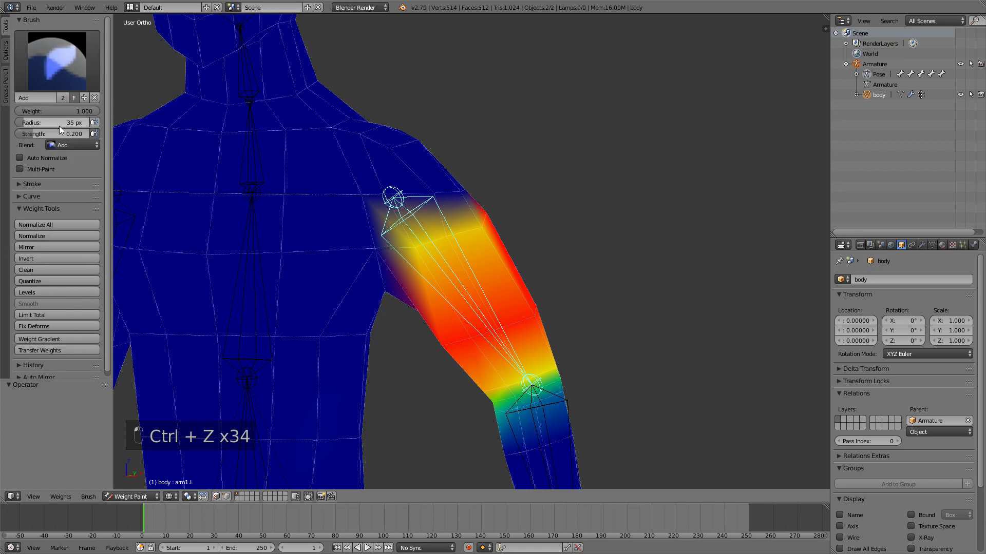
click(393, 197)
drag(393, 197, 477, 186)
mouse_move(478, 186)
middle_down()
mouse_move(393, 197)
mouse_move(316, 173)
middle_up()
drag(316, 174, 328, 179)
Undo the Add strokes on the left shoulder.
key(ctrl+z)
key(ctrl+z)
key(ctrl+z)
key(ctrl+z)
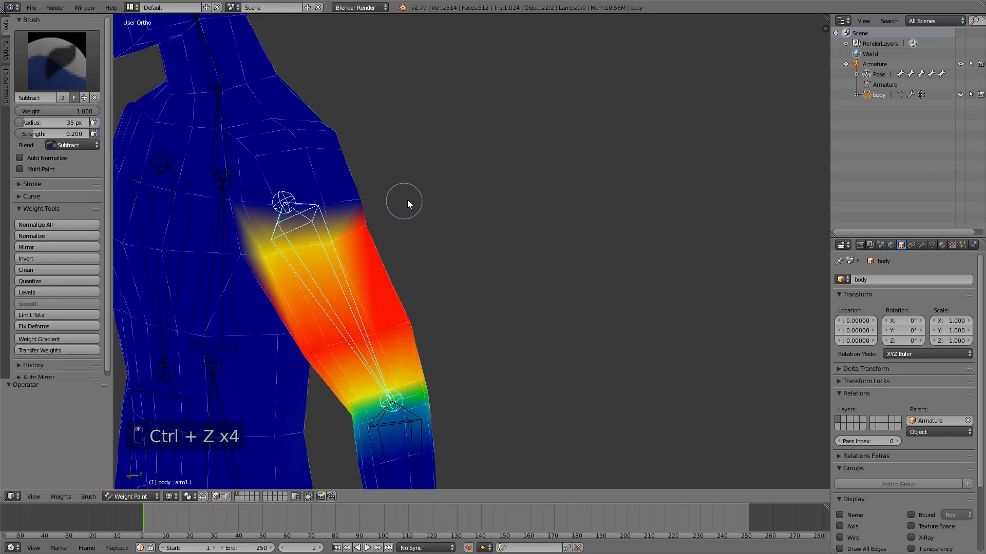
Choose the Add brush, set its strength to 0.1 and paint left upper arm bone weight over the shoulder.
click(56, 60)
click(39, 112)
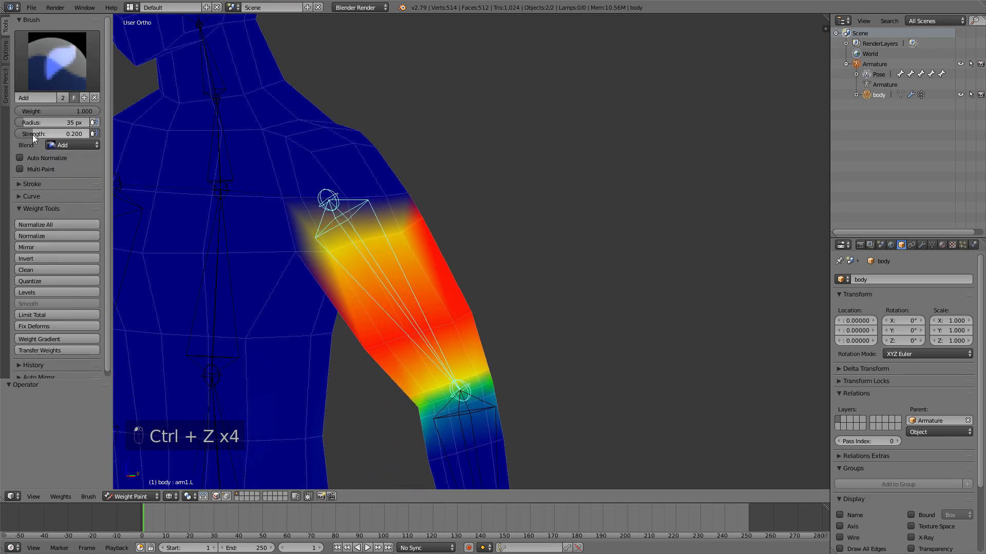
click(32, 135)
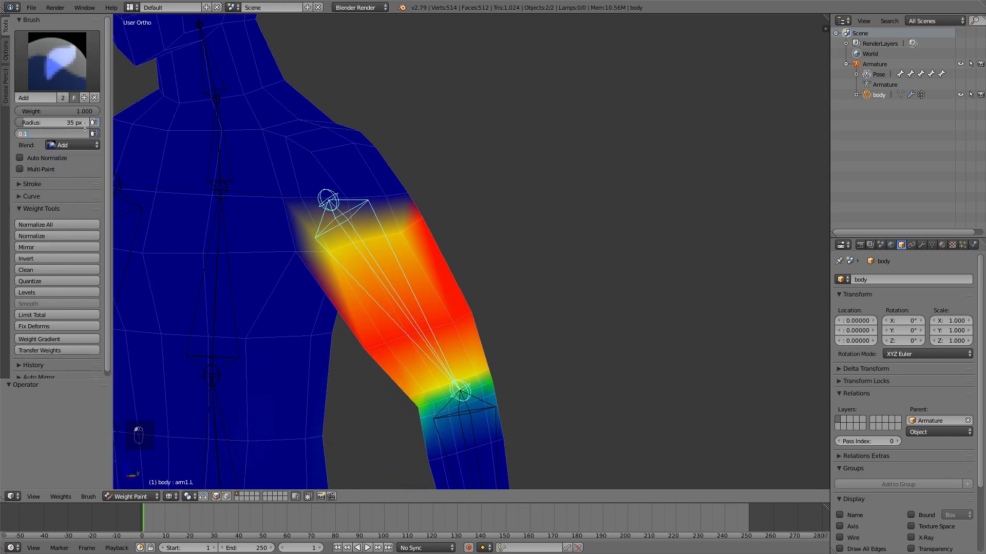
key(Return)
drag(303, 196, 418, 187)
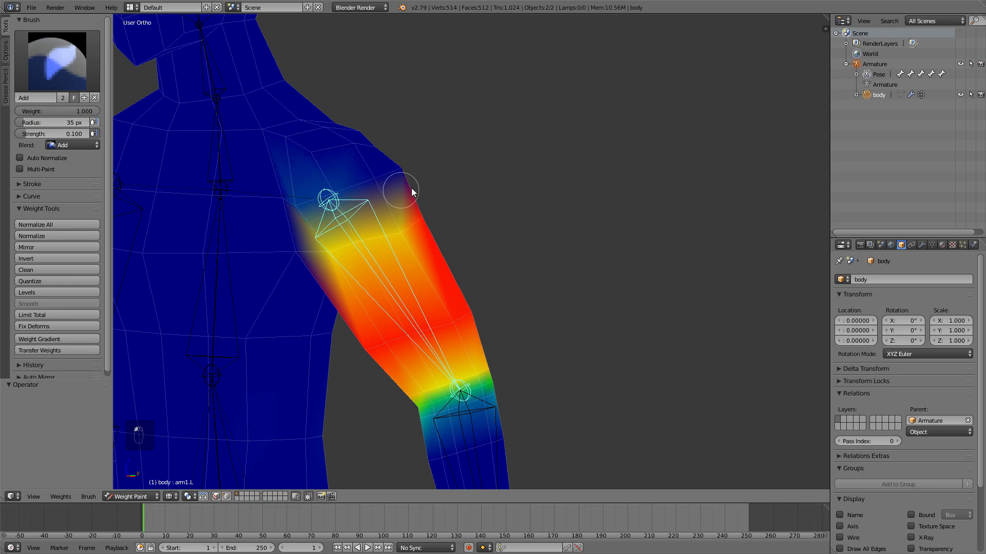
Rotate the left upper arm bone repeatedly to test how the repainted shoulder deforms.
mouse_move(418, 187)
middle_down()
mouse_move(323, 196)
mouse_move(464, 174)
middle_up()
key(r)
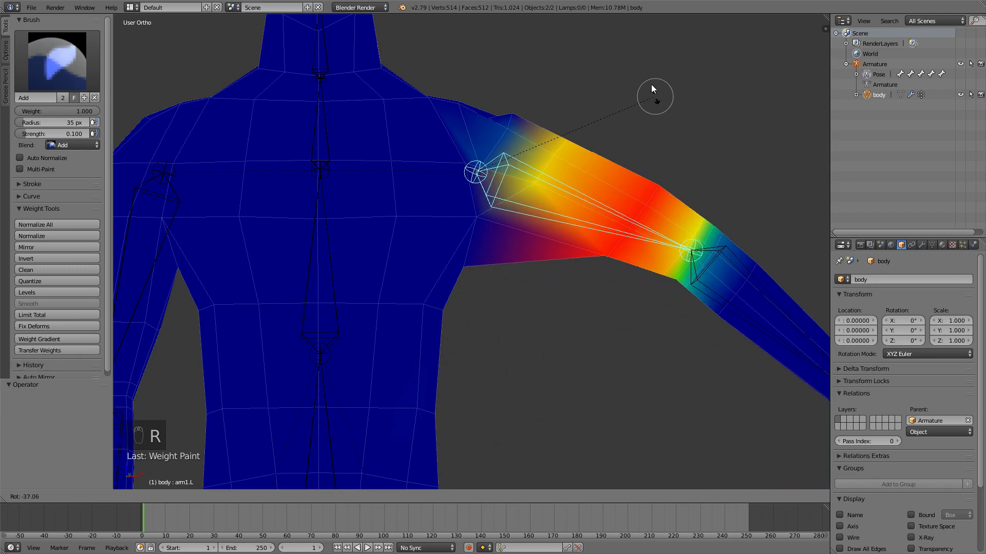
click(639, 127)
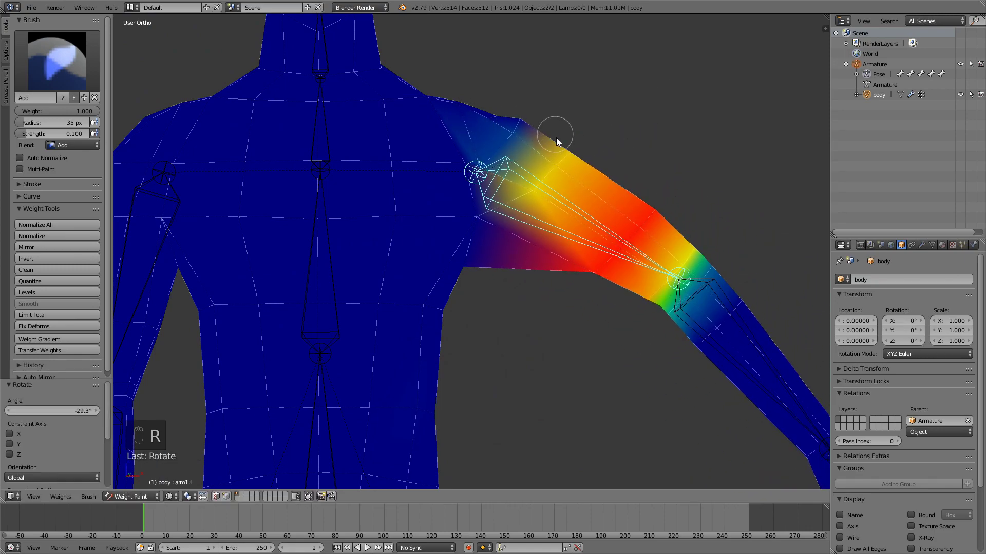
shift+middle_drag(557, 142, 562, 183)
key(r)
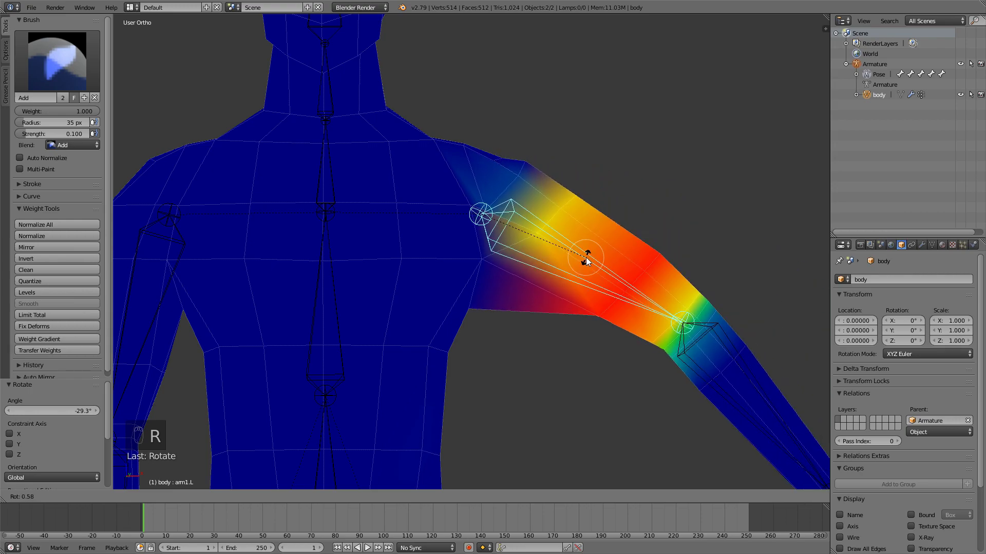
click(583, 260)
scroll(528, 201, down, 4)
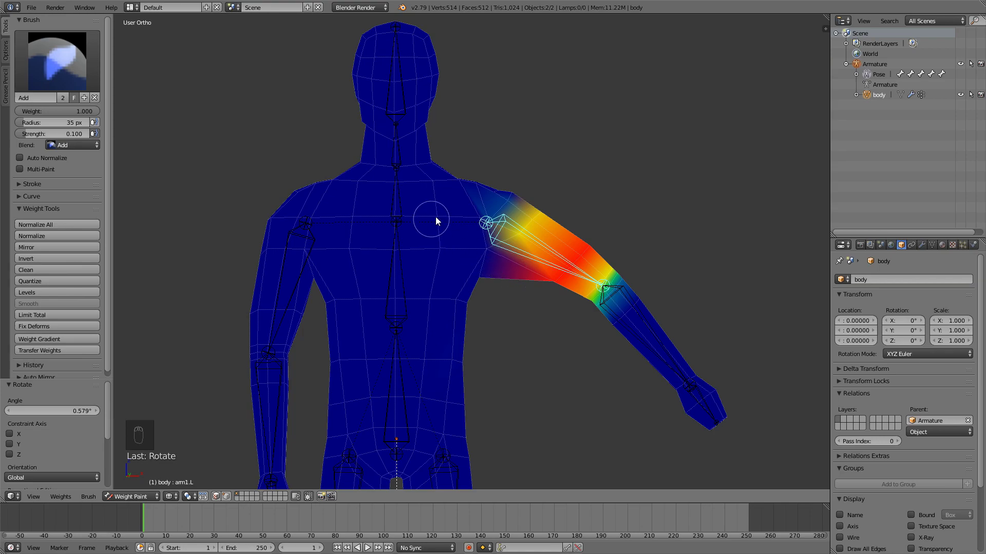
key(r)
right_click(540, 221)
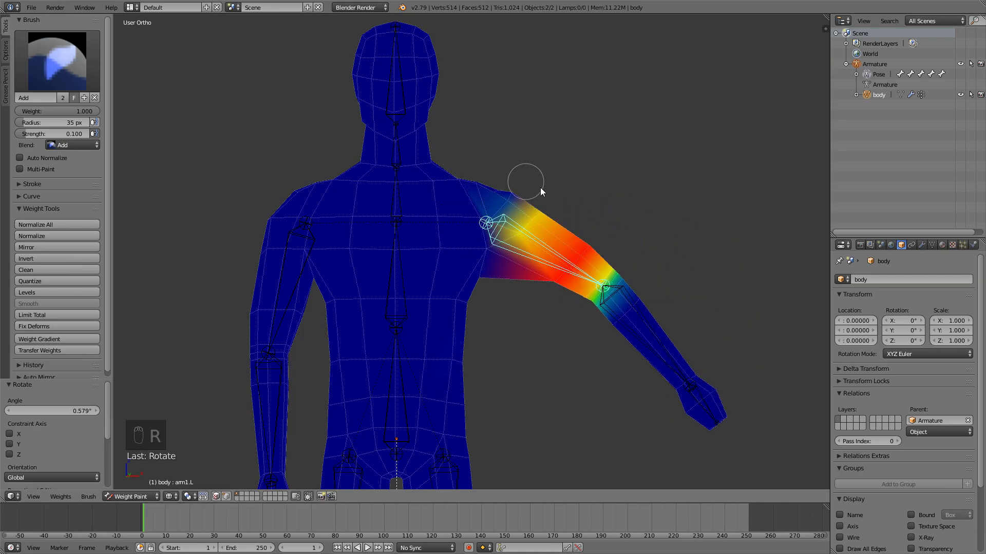
key(r)
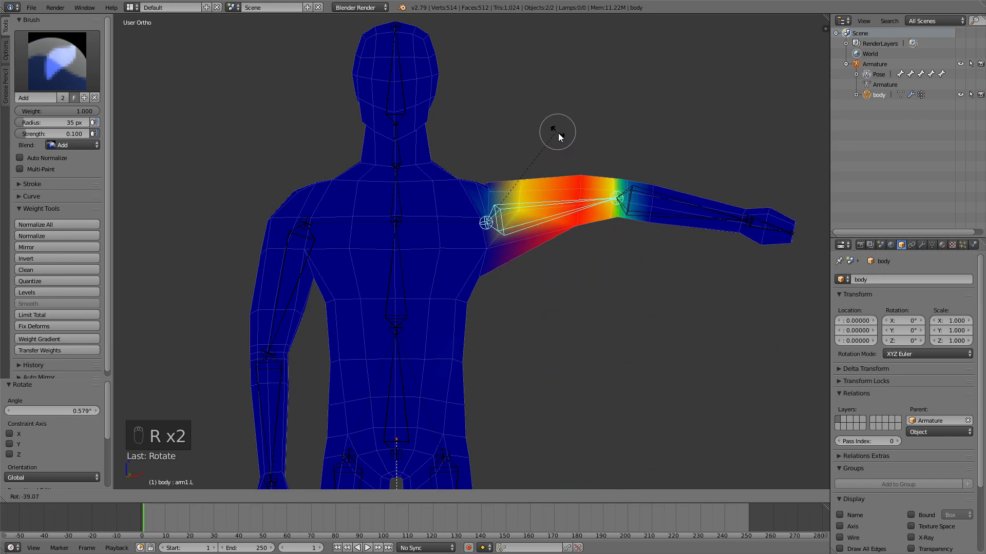
Undo the added shoulder weight and test rotations, and clear the left upper arm bone's pose rotation.
key(ctrl+z)
key(ctrl+z)
key(ctrl+z)
key(ctrl+z)
key(ctrl+z)
key(ctrl+z)
key(ctrl+z)
key(ctrl+z)
key(ctrl+z)
key(ctrl+z)
key(ctrl+z)
key(ctrl+z)
key(ctrl+z)
key(ctrl+z)
key(ctrl+z)
key(ctrl+z)
key(ctrl+z)
key(ctrl+z)
key(ctrl+z)
key(ctrl+z)
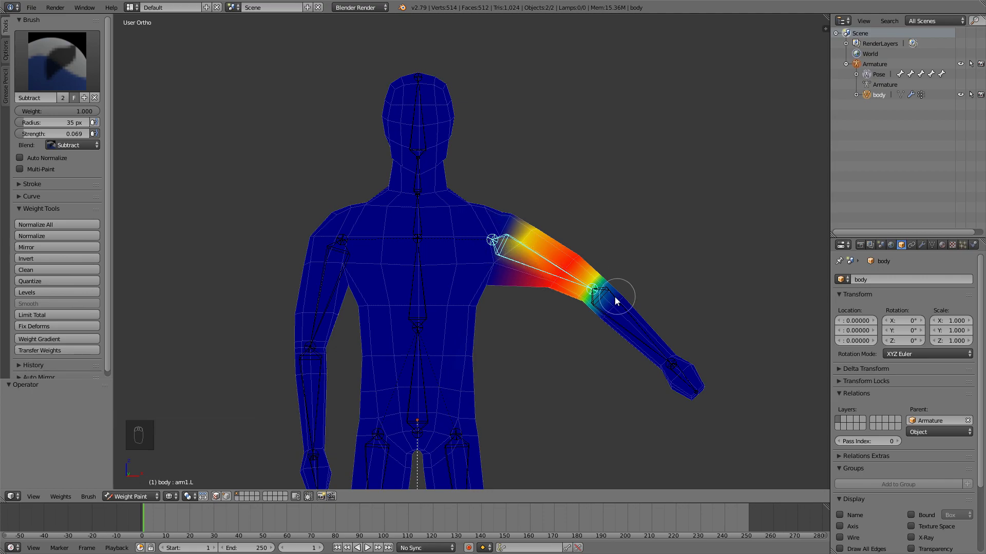
key(alt+r)
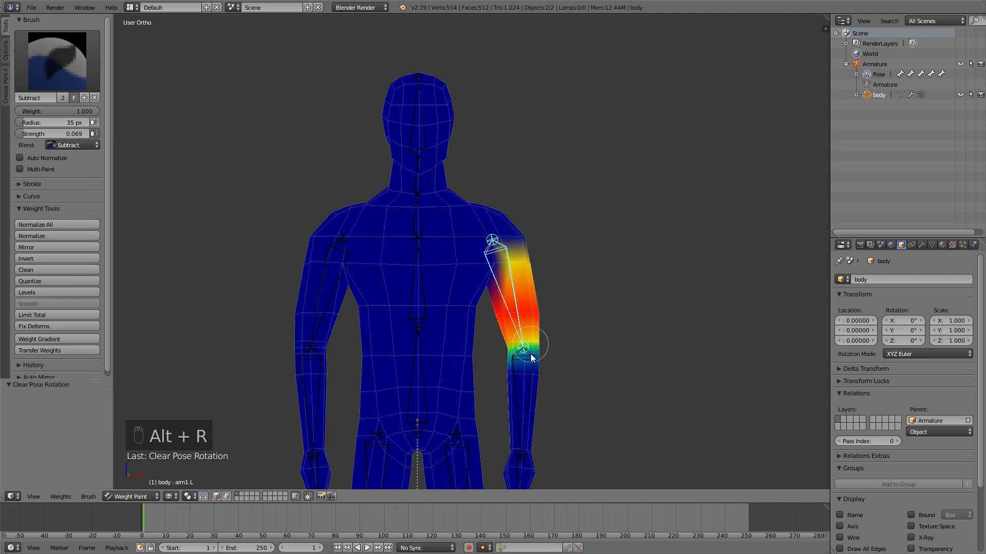
Select the left forearm bone and test its bend at the elbow in side view, cancelling the rotation.
right_click(526, 377)
right_click(520, 347)
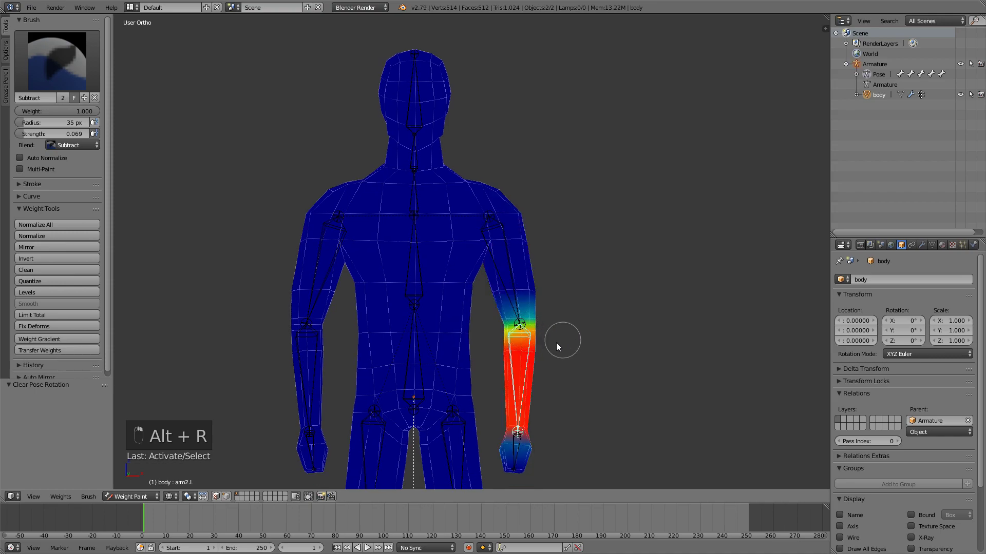
middle_drag(551, 343, 531, 344)
key(KP_3)
key(r)
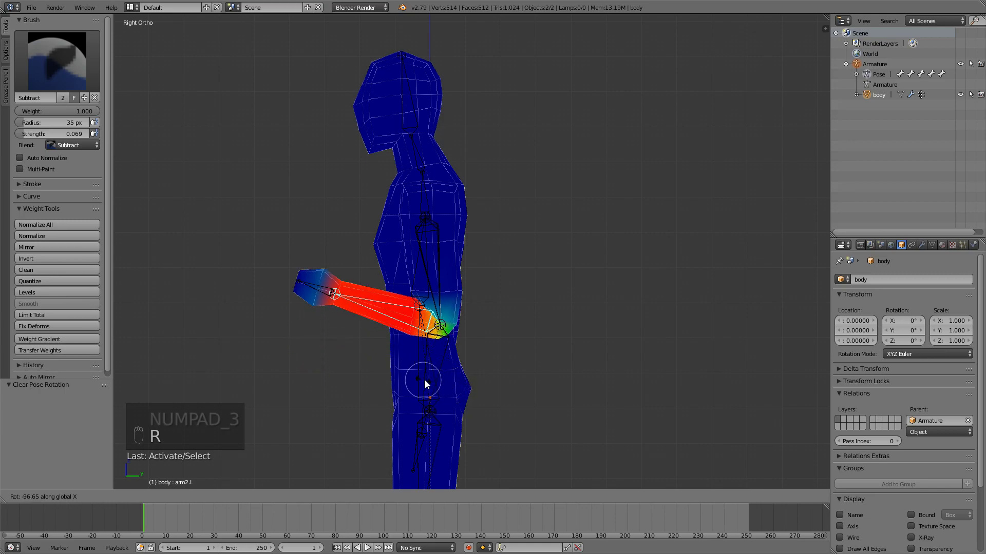
right_click(468, 392)
Select the left hand bone and test its rotation at the wrist, cancelling the rotation.
shift+middle_drag(449, 394, 440, 339)
middle_drag(439, 339, 544, 337)
right_click(509, 393)
scroll(537, 390, up, 3)
key(r)
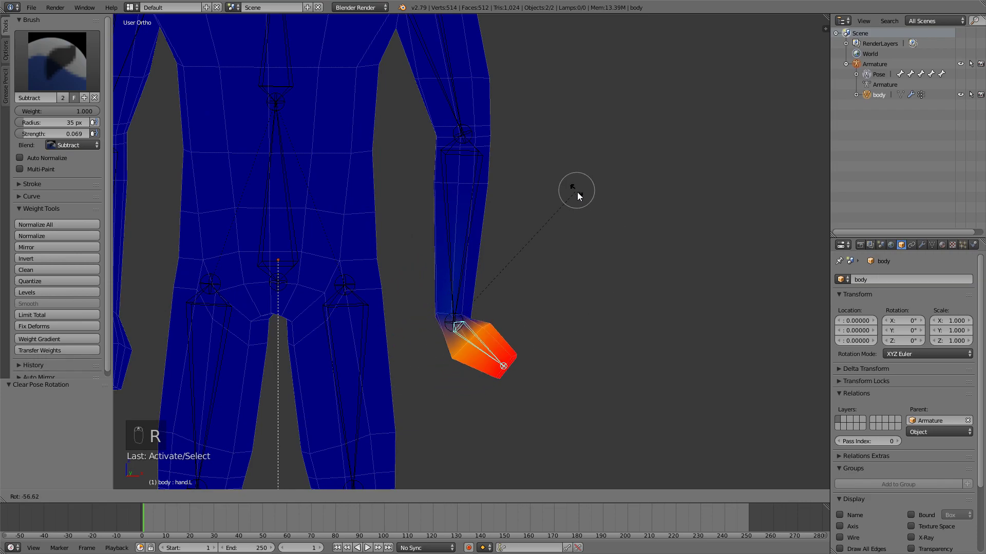
right_click(532, 377)
Select the head bone, set the Subtract brush strength to about 0.222 and remove its weight around the neck base.
scroll(433, 300, down, 4)
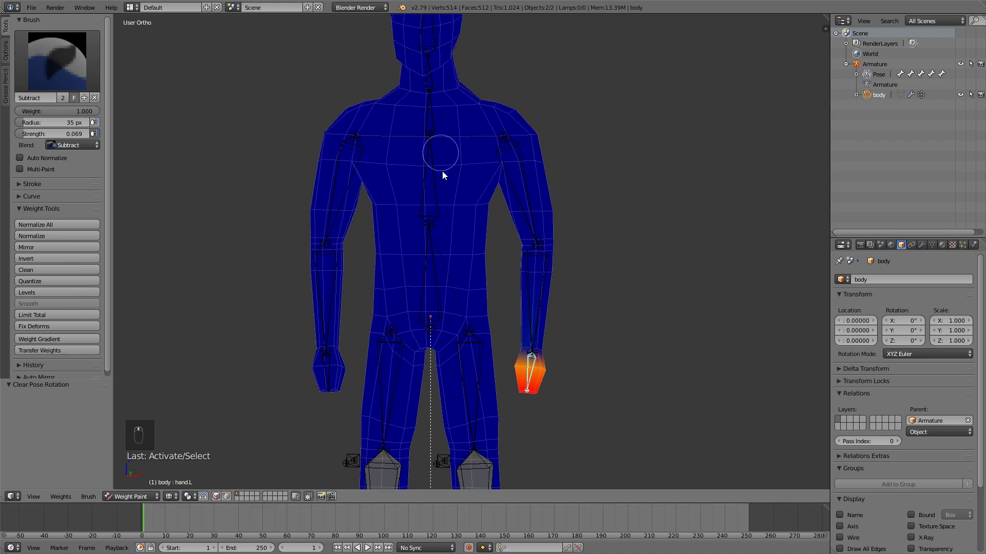
shift+middle_drag(426, 39, 418, 174)
right_click(426, 108)
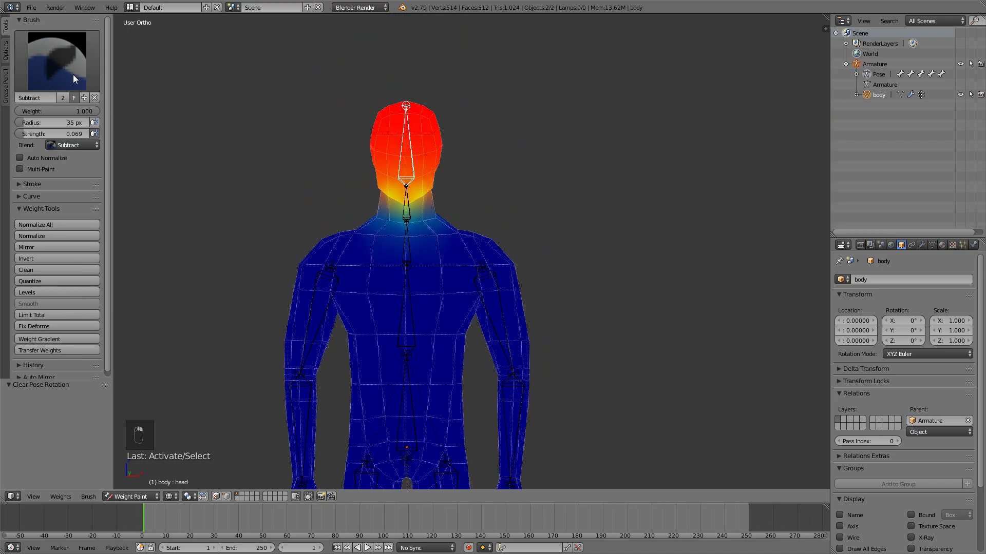
drag(32, 134, 34, 134)
shift+middle_drag(238, 169, 260, 213)
scroll(402, 262, up, 4)
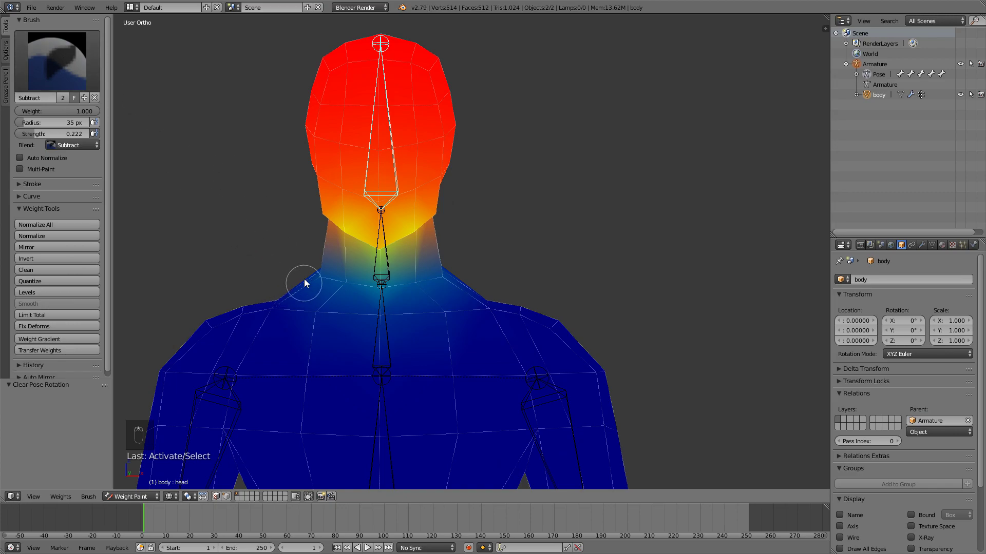
drag(304, 277, 369, 278)
middle_drag(375, 293, 520, 236)
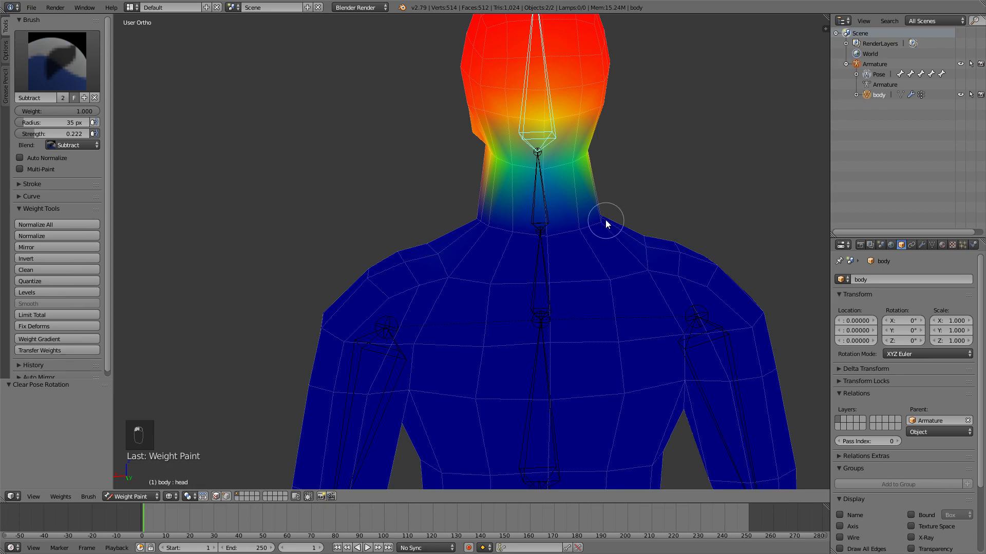
Test the head bone's rotation several times to check the neck deformation, cancelling each rotation.
middle_drag(513, 271, 452, 323)
key(r)
right_click(582, 261)
key(r)
right_click(501, 300)
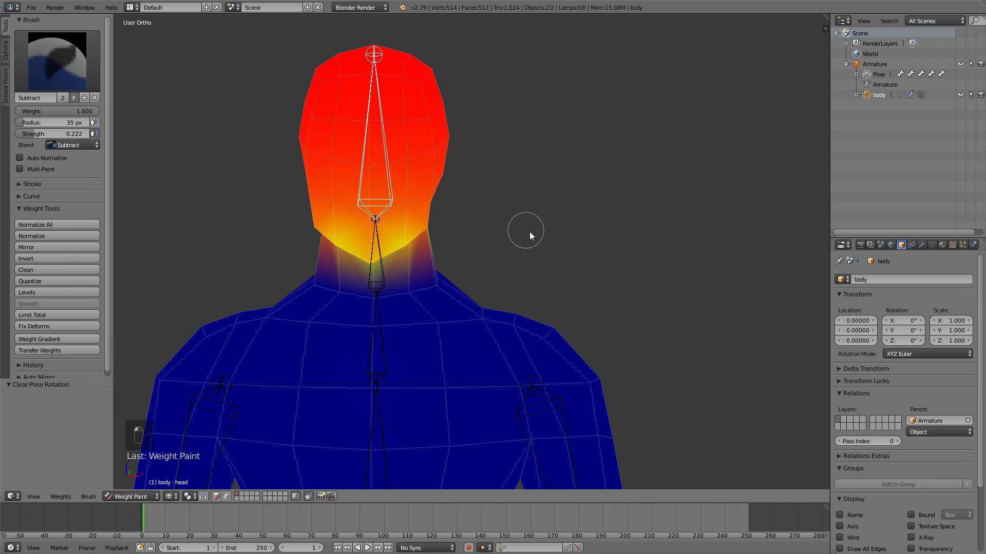
key(r)
right_click(431, 233)
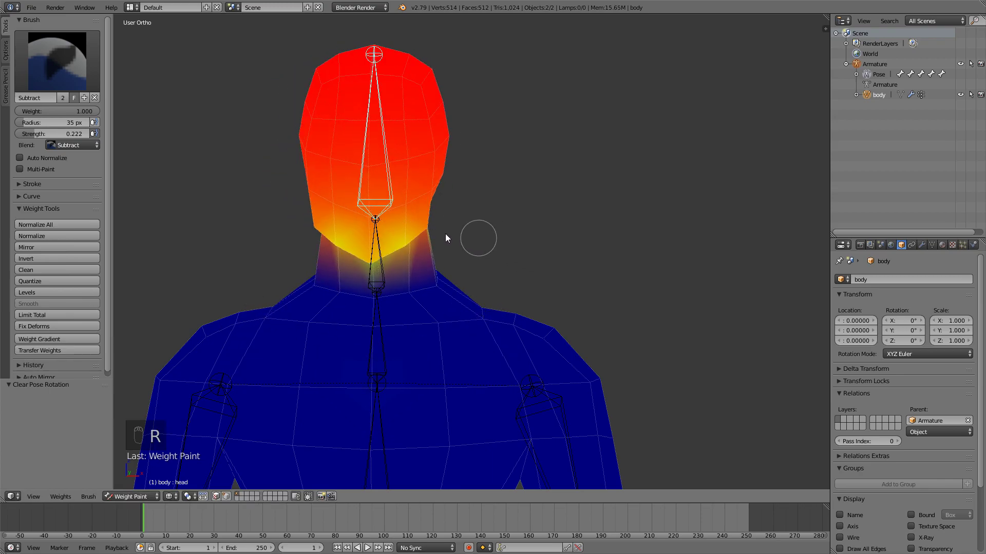
Select the neck bone, tilt it about 19.8° and subtract its weight from the upper chest.
right_click(374, 244)
key(r)
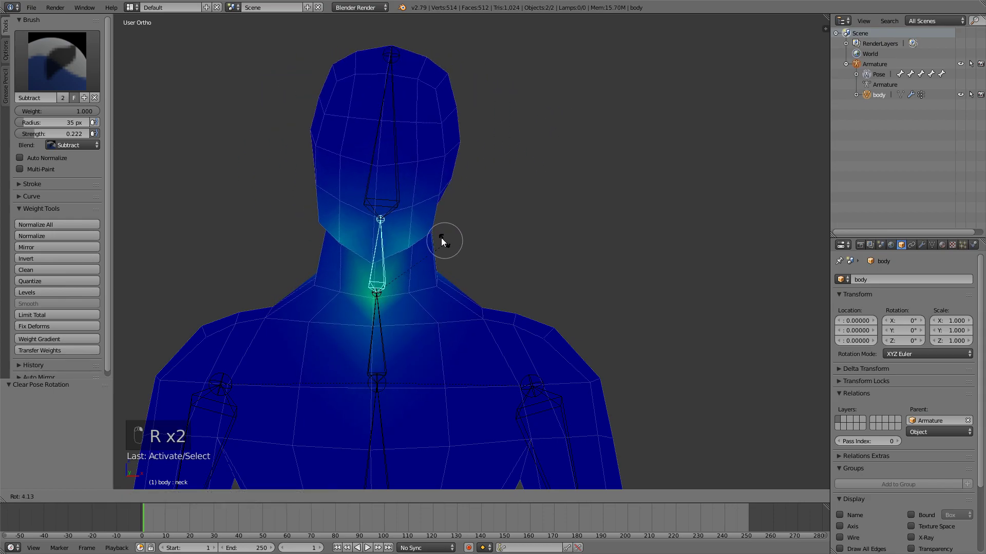
click(469, 258)
click(384, 381)
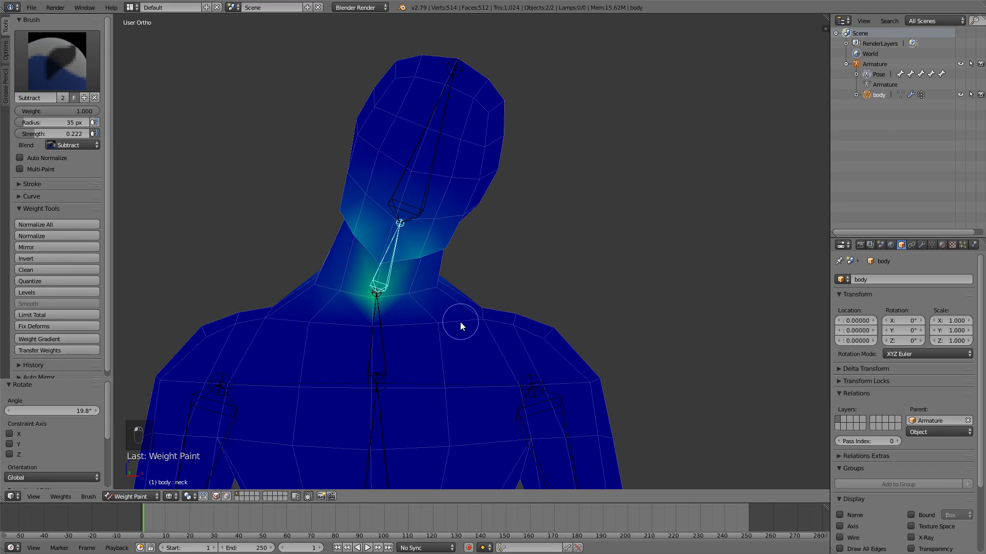
Check the neck bone's weights and rotation from behind, and clear its pose rotation.
middle_drag(465, 307, 296, 323)
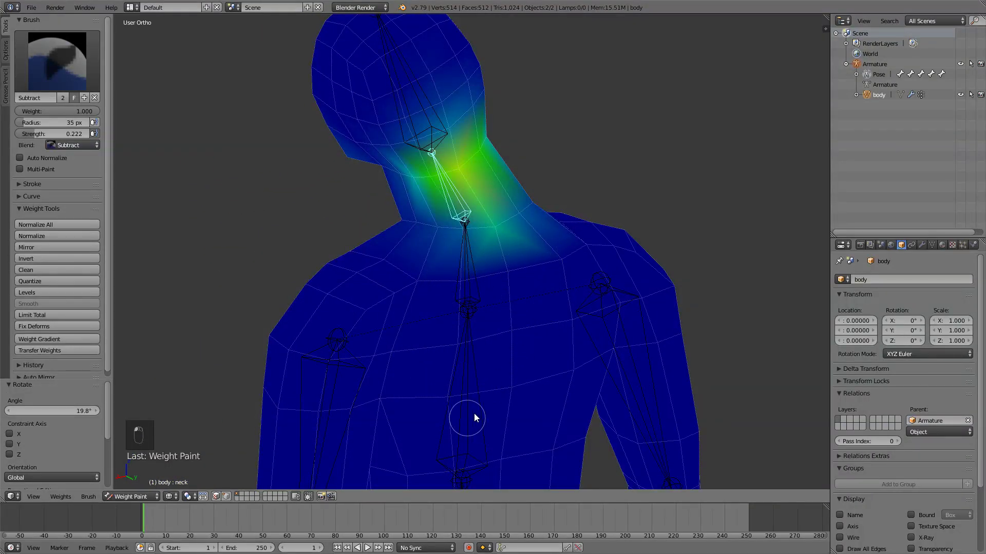
key(r)
key(r)
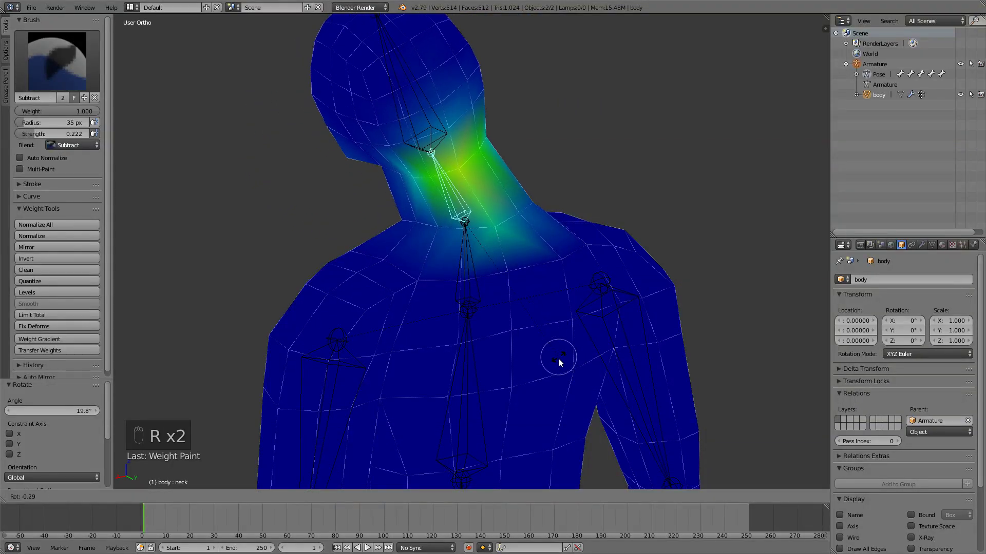
right_click(416, 325)
key(alt+r)
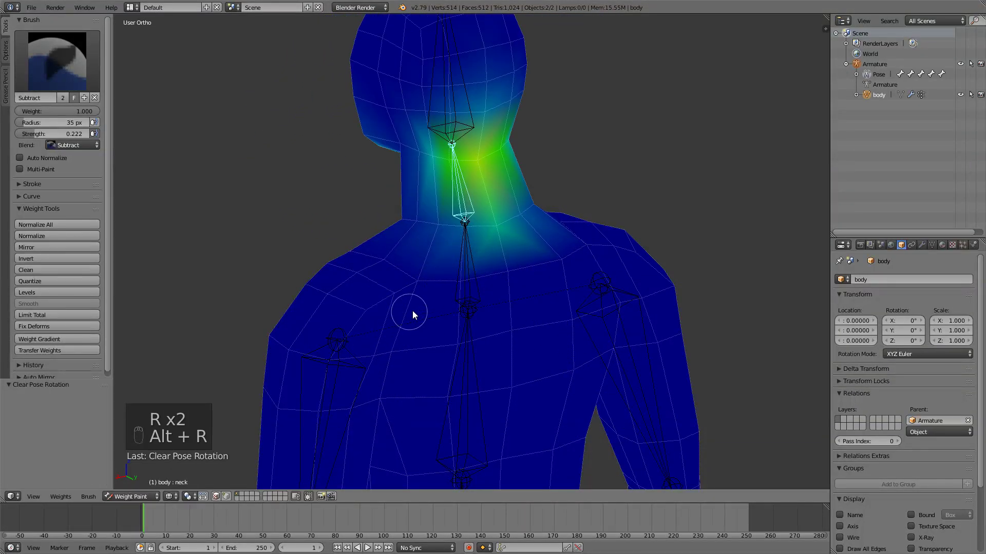
Select the upperChest2 bone and test its rotation in front view, cancelling the rotation.
middle_drag(414, 310, 597, 288)
right_click(344, 323)
shift+middle_drag(357, 331, 338, 273)
key(KP_1)
key(r)
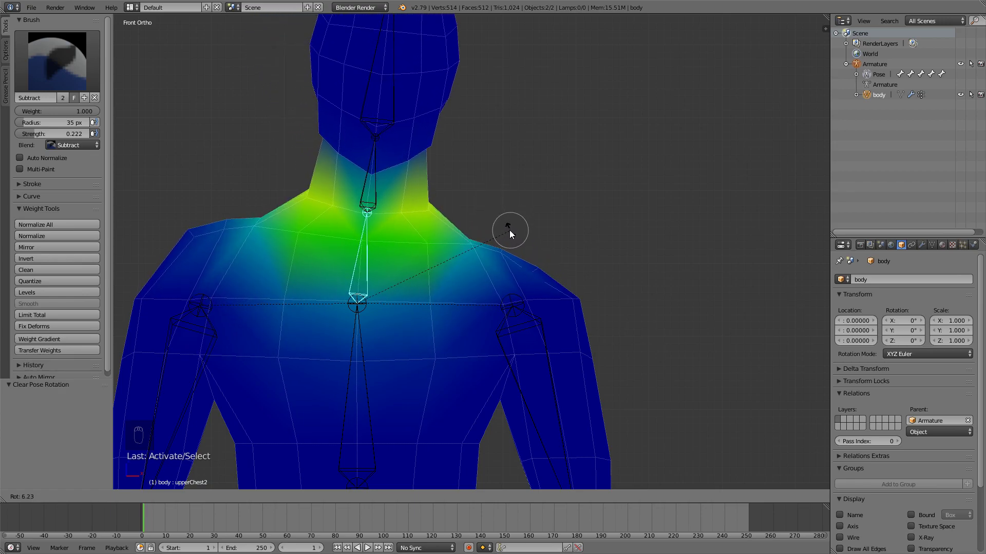
right_click(490, 208)
Subtract the upperChest2 bone's weight from the chest, shoulders and back, testing its rotation between strokes.
mouse_move(505, 241)
mouse_down()
mouse_move(497, 288)
mouse_move(423, 301)
mouse_up()
key(r)
right_click(556, 237)
mouse_move(557, 237)
middle_down()
mouse_move(454, 283)
mouse_move(349, 282)
middle_up()
drag(349, 283, 392, 235)
middle_drag(392, 236, 286, 256)
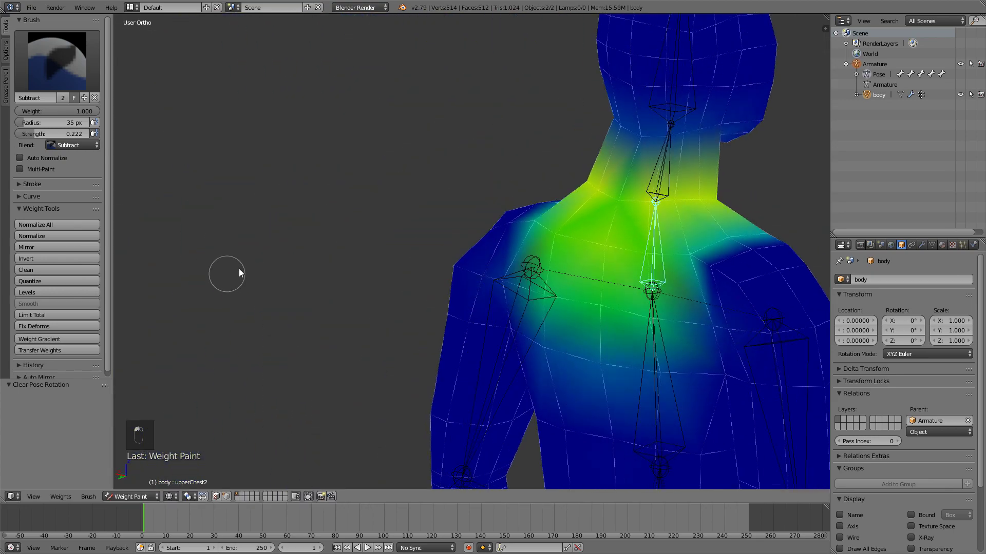
mouse_move(554, 354)
mouse_down()
mouse_move(658, 369)
mouse_move(716, 326)
mouse_up()
middle_drag(686, 359, 503, 300)
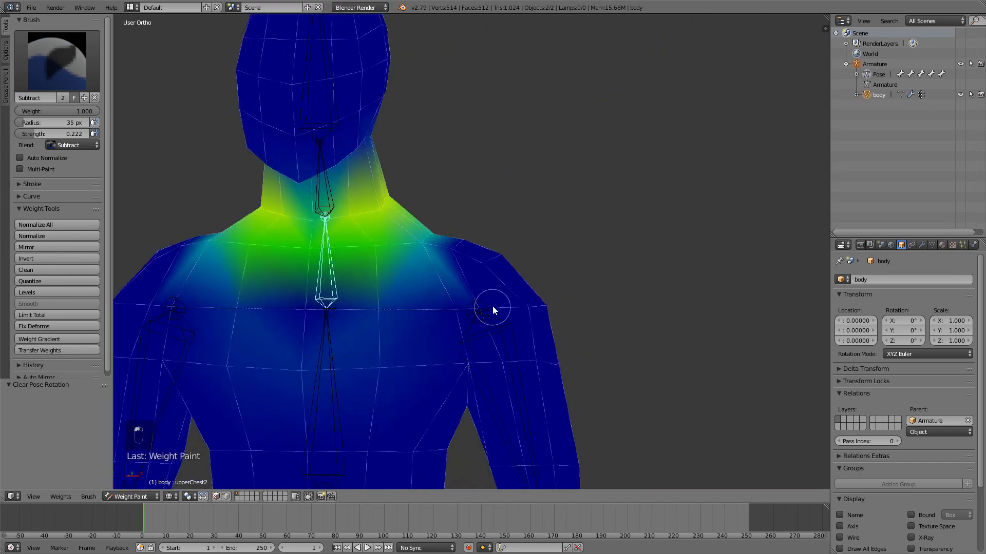
key(r)
drag(410, 231, 433, 232)
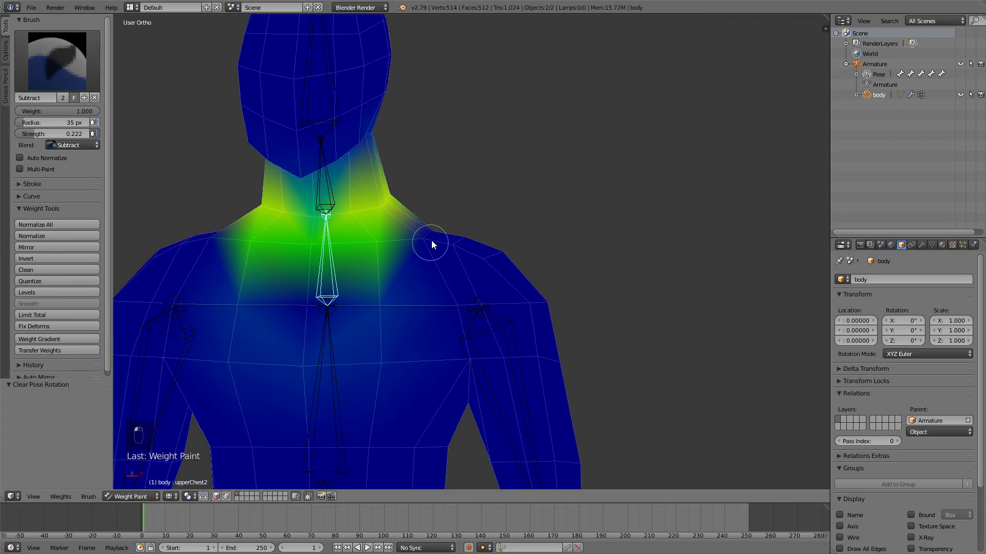
Test the upperChest2 bone's rotation from several angles, cancelling each rotation.
mouse_move(575, 236)
middle_down()
mouse_move(412, 209)
mouse_move(564, 242)
middle_up()
key(r)
right_click(421, 205)
middle_drag(421, 206, 457, 209)
key(r)
right_click(498, 220)
key(r)
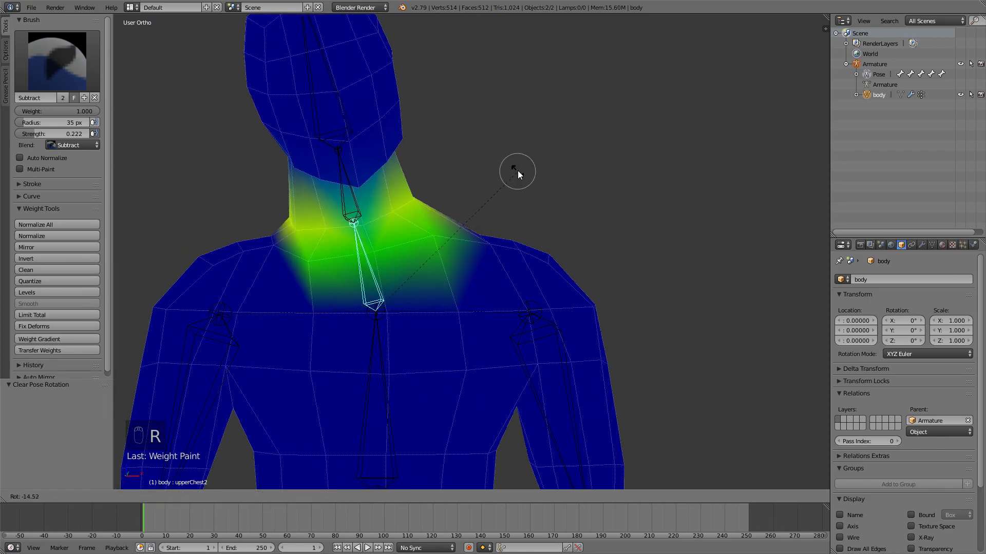
right_click(537, 186)
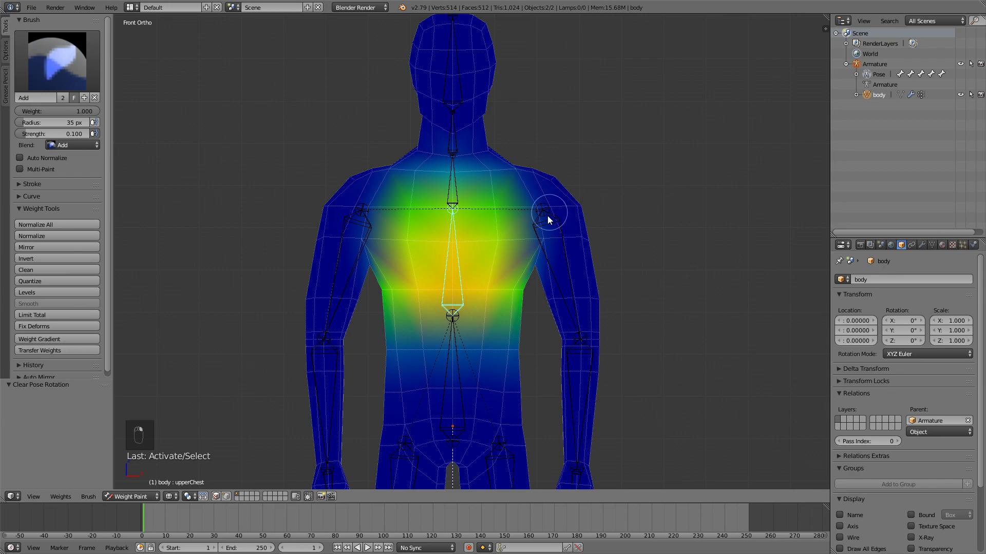
Rotate the upperChest bone to check the chest and shoulder deformation, and clear its pose rotation.
key(r)
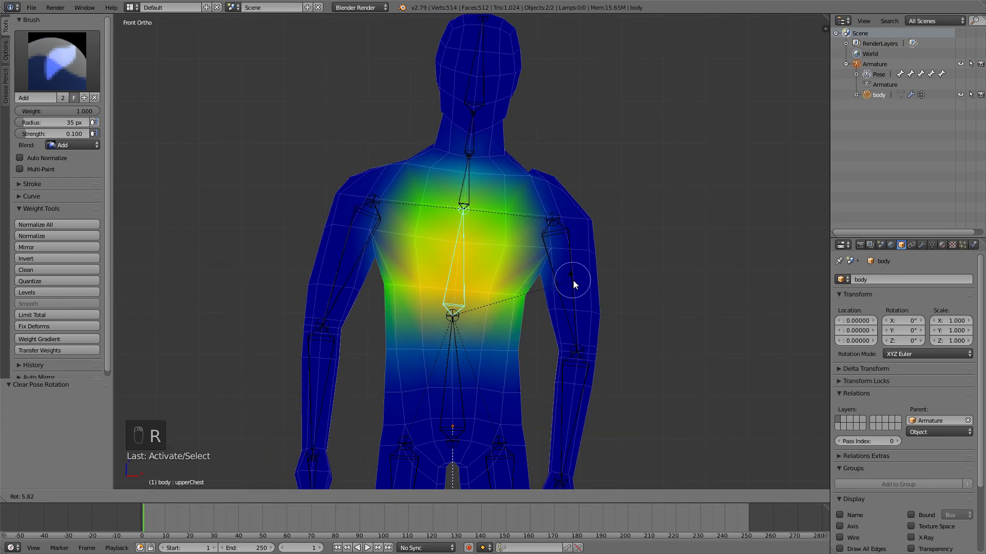
click(395, 217)
middle_drag(395, 218, 377, 261)
scroll(366, 236, up, 3)
middle_drag(353, 211, 309, 189)
key(alt+r)
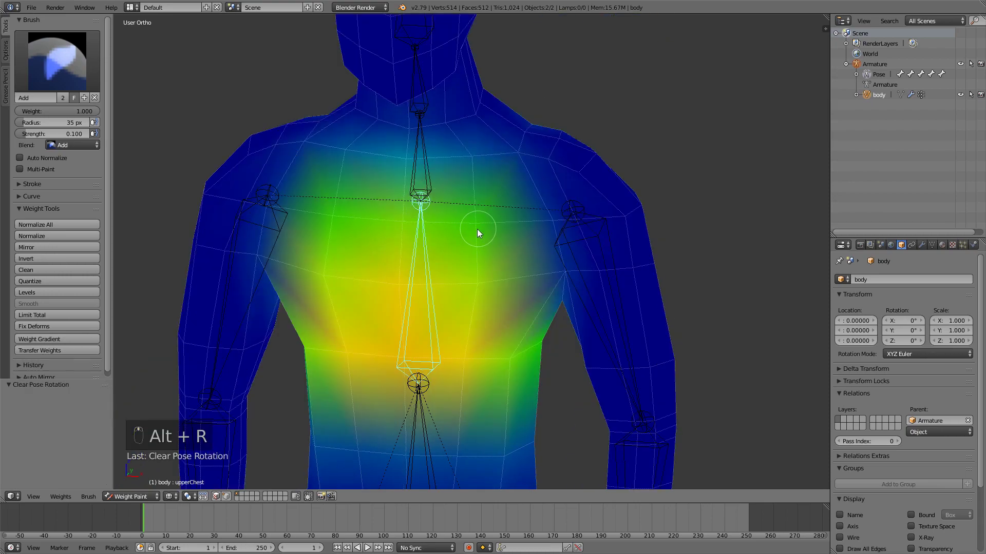
Compare the deformation of the upperChest2 and upperChest bones by test-rotating each one and cancelling the rotation.
right_click(417, 176)
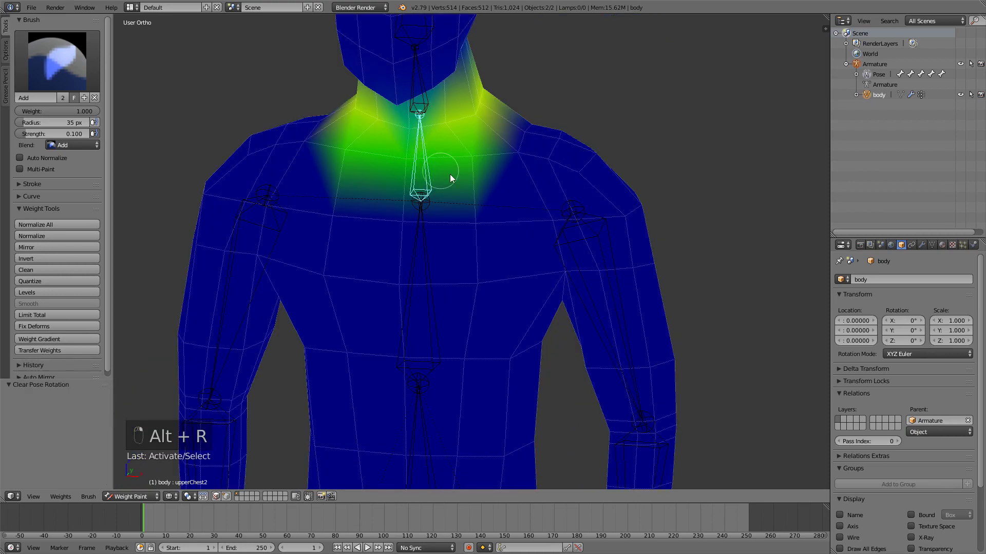
key(r)
right_click(453, 251)
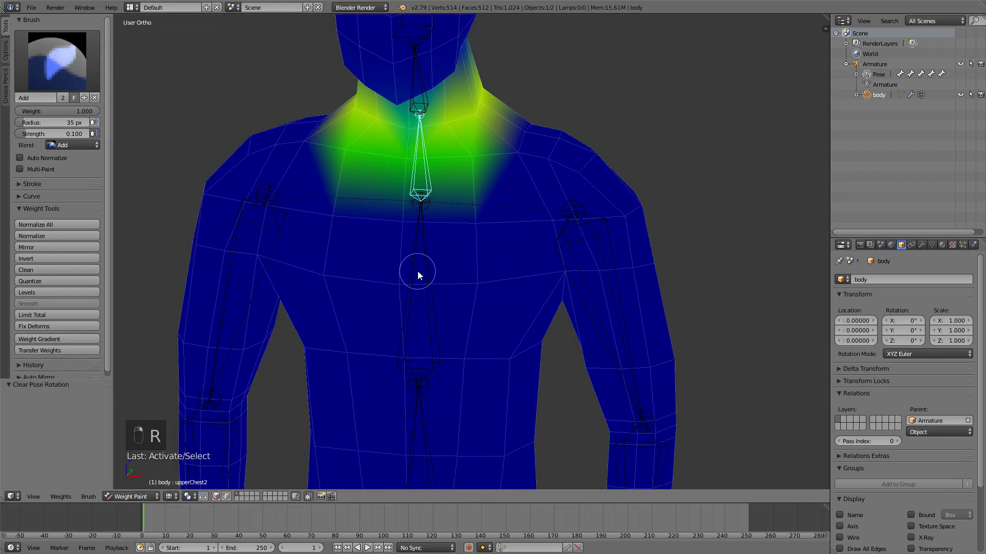
right_click(427, 239)
key(r)
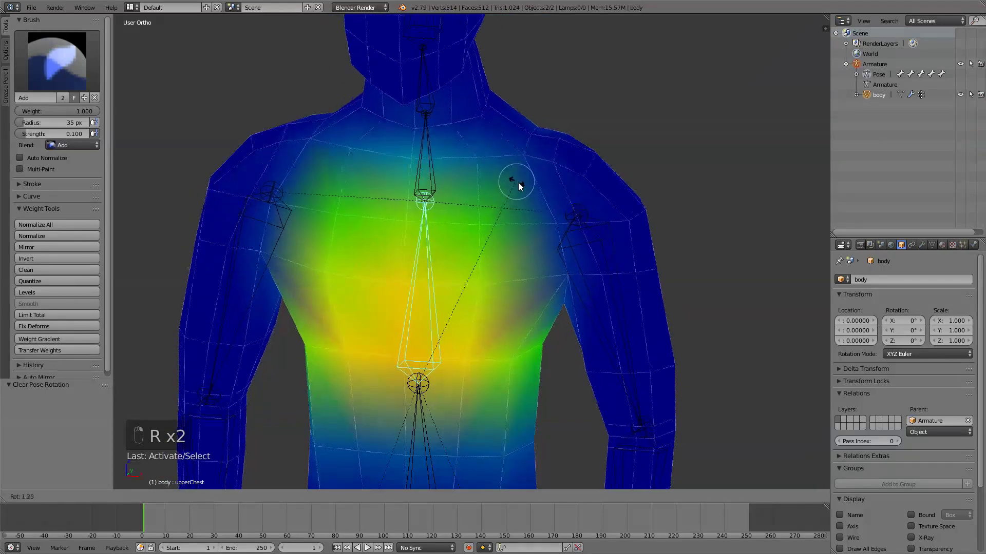
right_click(512, 177)
Add light upperChest2 weight on top of the shoulders and test-rotate the bone below it.
right_click(419, 173)
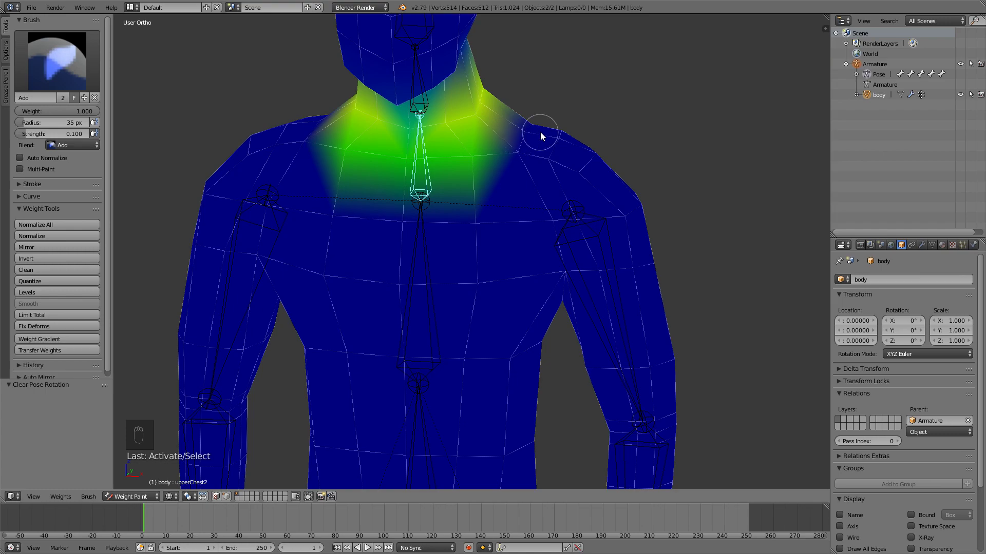
mouse_move(540, 133)
mouse_down()
mouse_move(556, 140)
mouse_move(539, 138)
mouse_up()
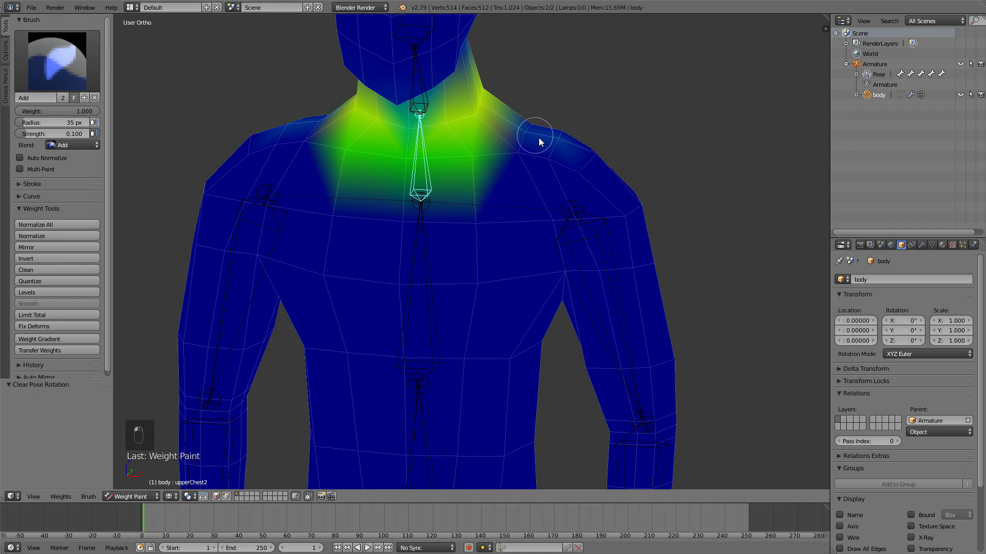
right_click(430, 252)
key(r)
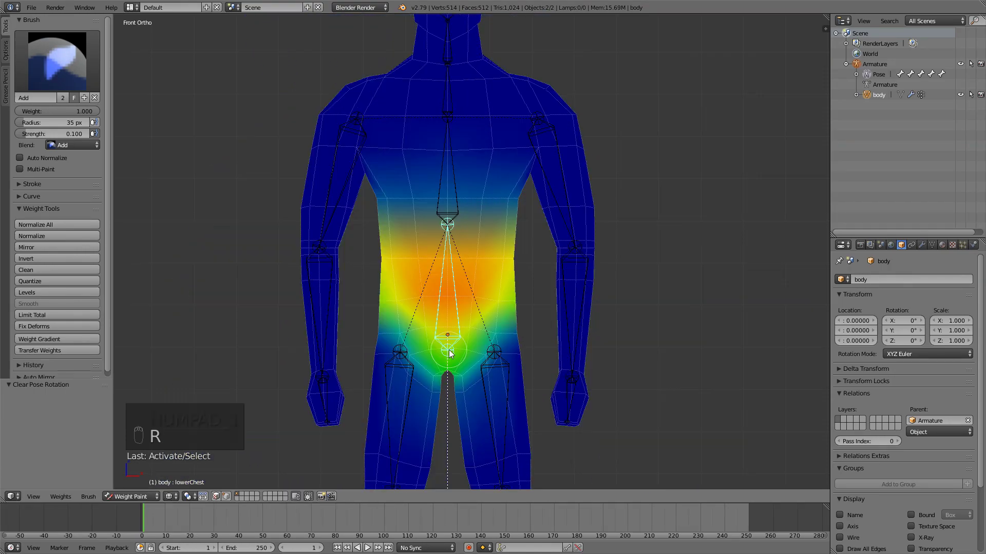
Select the IKTarget.L bone at the left ankle and raise it about 3.4 units along Z to bend the leg.
shift+middle_drag(484, 366, 445, 218)
right_click(440, 334)
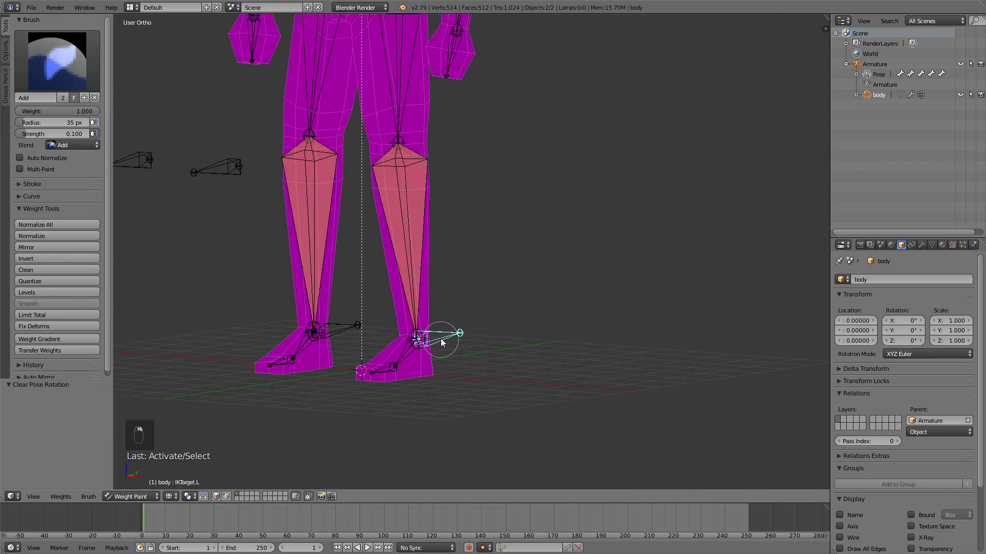
middle_drag(443, 342, 403, 346)
key(g)
key(z)
click(422, 213)
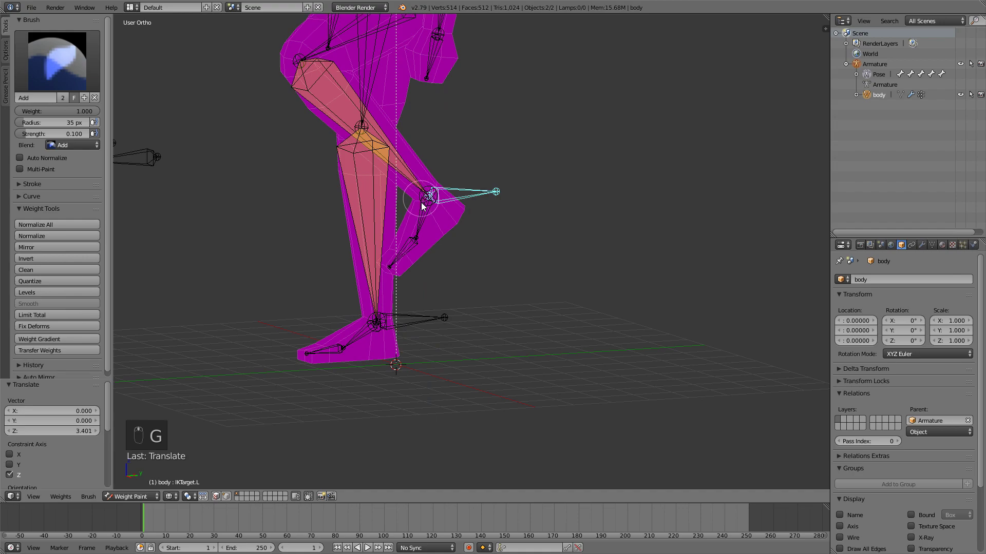
Select the leg1.L bone, switch to the Subtract brush and subtract its weight from the lower abdomen above the left hip.
shift+middle_drag(421, 209, 427, 311)
shift+middle_drag(411, 255, 410, 297)
middle_drag(382, 249, 490, 263)
right_click(450, 208)
scroll(465, 206, up, 4)
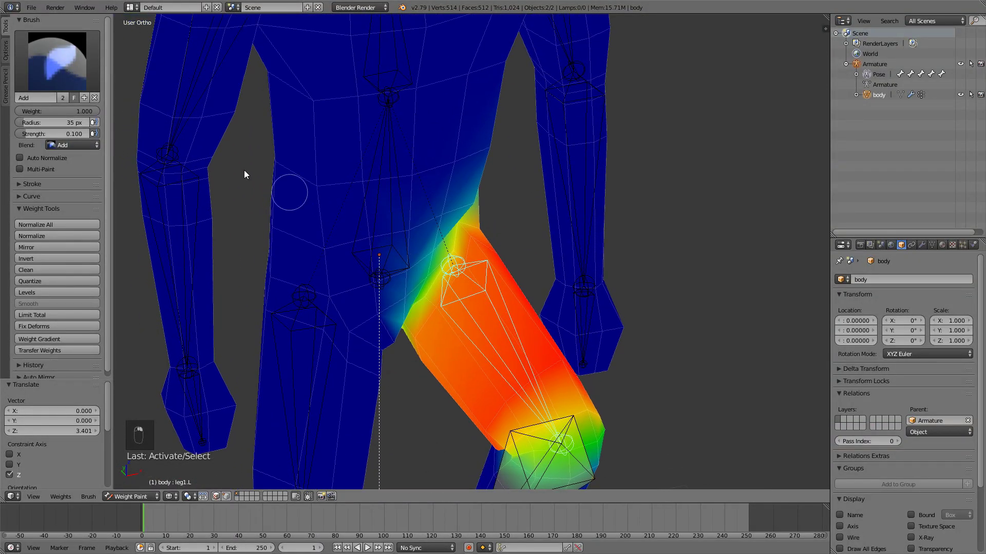
click(69, 57)
click(326, 122)
middle_drag(473, 215, 377, 150)
drag(377, 150, 349, 148)
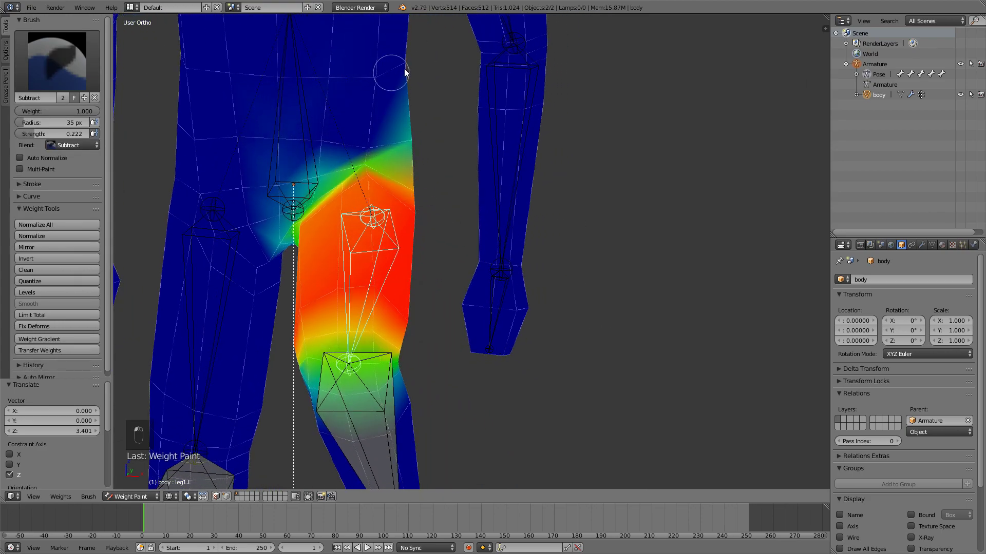
mouse_move(411, 68)
middle_down()
mouse_move(253, 104)
mouse_move(550, 62)
middle_up()
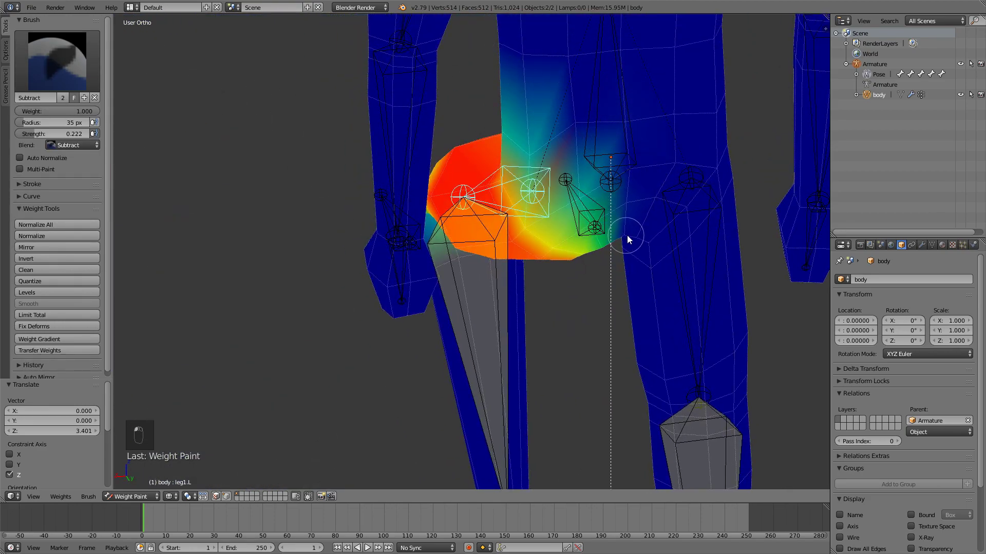
Subtract the leg1.L weight around the left buttock and crotch with strokes from several angles, checking in wireframe.
drag(554, 150, 598, 211)
middle_drag(599, 211, 526, 182)
middle_drag(256, 191, 372, 198)
drag(372, 198, 342, 212)
middle_drag(345, 221, 407, 233)
mouse_move(516, 281)
mouse_down()
mouse_move(476, 396)
mouse_move(478, 354)
mouse_up()
mouse_move(475, 348)
shift+middle_down()
mouse_move(428, 254)
mouse_move(417, 156)
shift+middle_up()
key(z)
key(z)
mouse_move(418, 156)
mouse_down()
mouse_move(356, 244)
mouse_move(349, 279)
mouse_up()
mouse_move(390, 264)
middle_down()
mouse_move(344, 238)
mouse_move(490, 141)
middle_up()
shift+middle_drag(462, 308, 483, 144)
Select the IKTarget.L bone and lower the bent left leg.
middle_drag(418, 393, 396, 411)
scroll(406, 390, down, 3)
right_click(411, 334)
key(g)
click(488, 437)
Open the body mesh in Edit Mode with solid shading and examine the left thigh's topology.
key(ctrl+Tab)
middle_drag(489, 362, 444, 329)
key(ctrl+Tab)
key(Tab)
key(z)
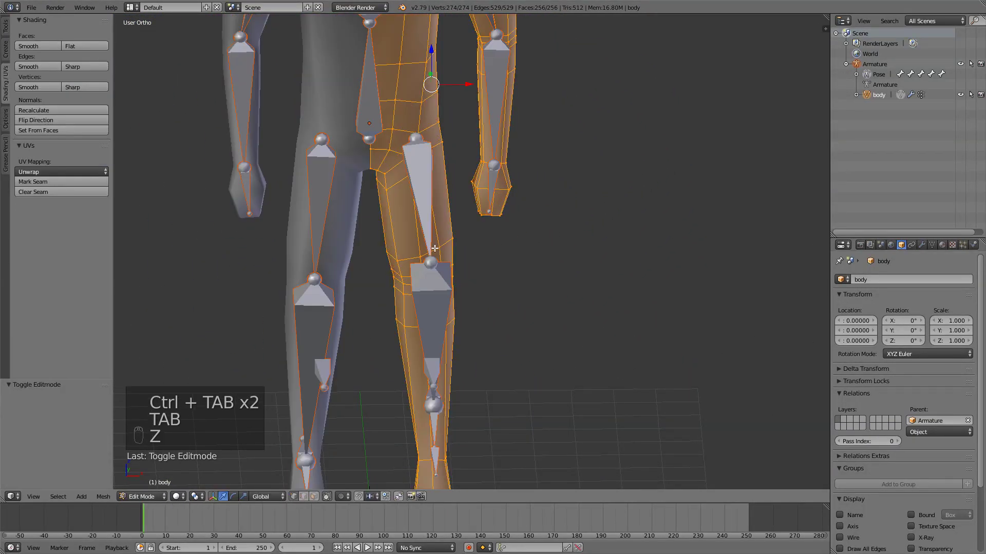
middle_drag(437, 277, 409, 316)
Leave mesh editing, return to the armature's Pose Mode and move IKTarget.L to raise the left leg again.
key(ctrl+Tab)
right_click(395, 304)
key(ctrl+Tab)
click(141, 496)
key(Tab)
ctrl+right_click(414, 323)
key(ctrl+Tab)
key(g)
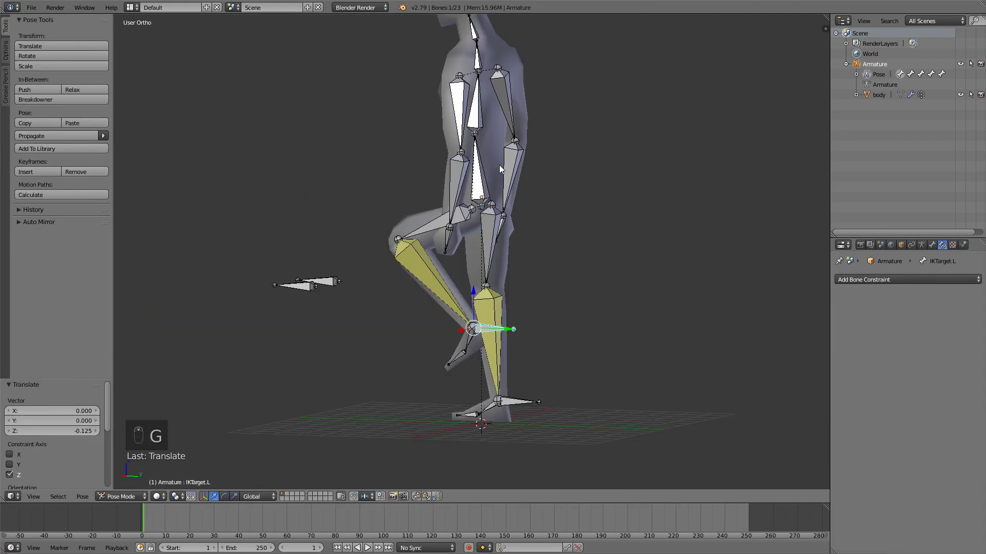
Select the upper body and right leg bones and hide them.
shift+middle_drag(499, 168, 462, 248)
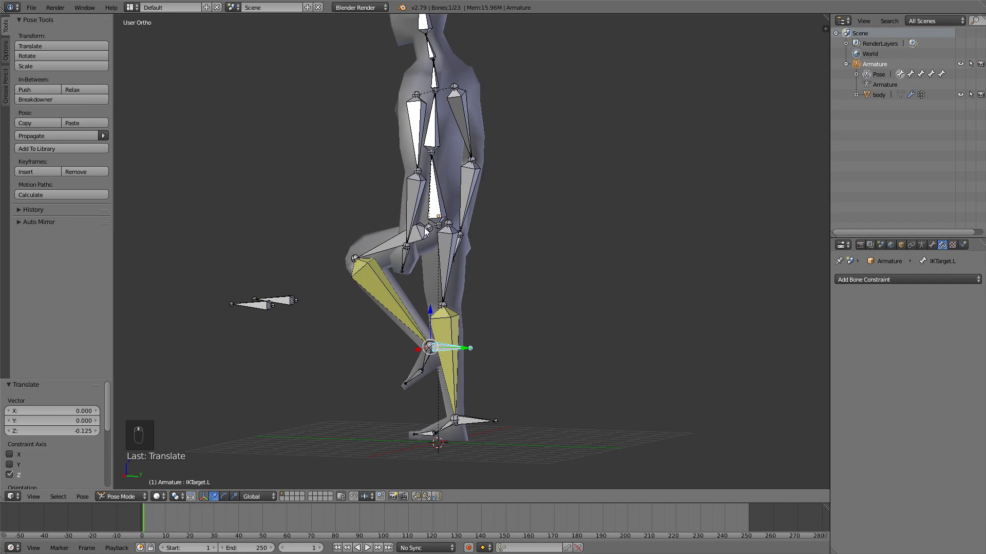
right_click(430, 101)
right_click(436, 98)
shift+middle_drag(433, 102, 465, 181)
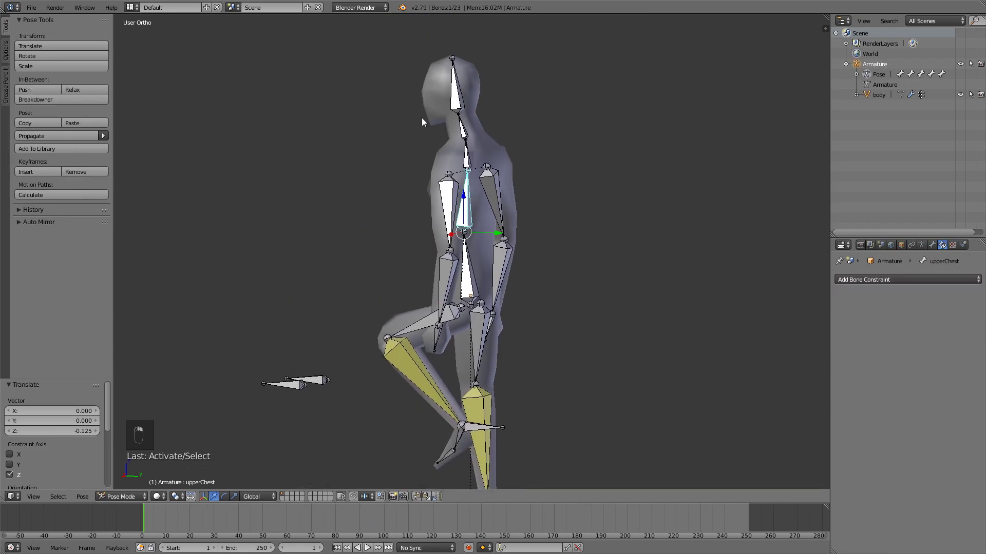
key(b)
drag(337, 40, 602, 275)
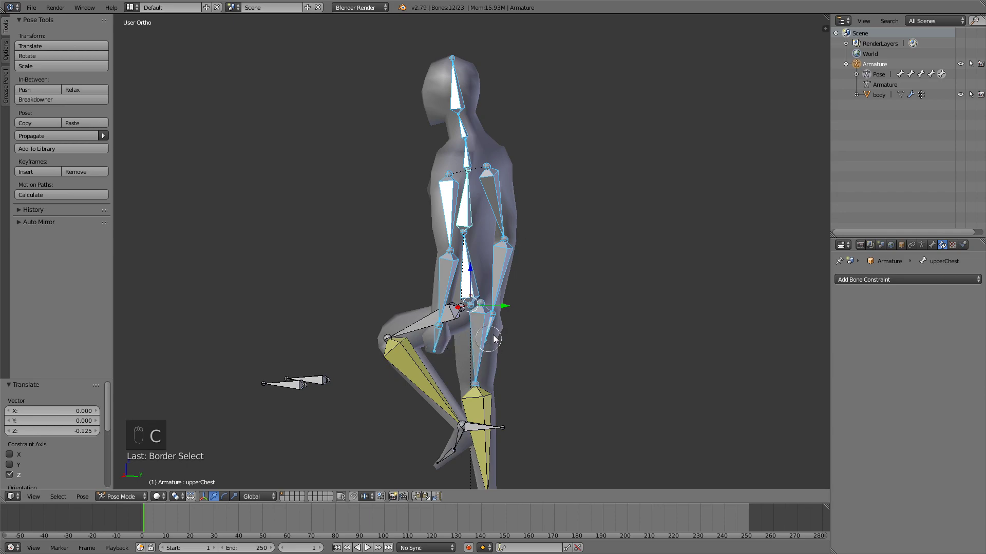
shift+middle_drag(518, 375, 484, 253)
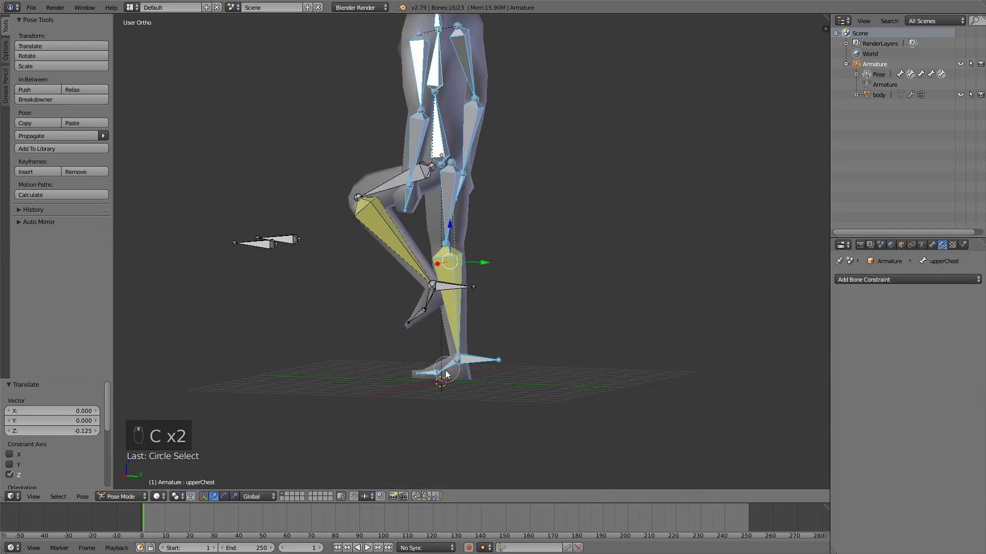
key(h)
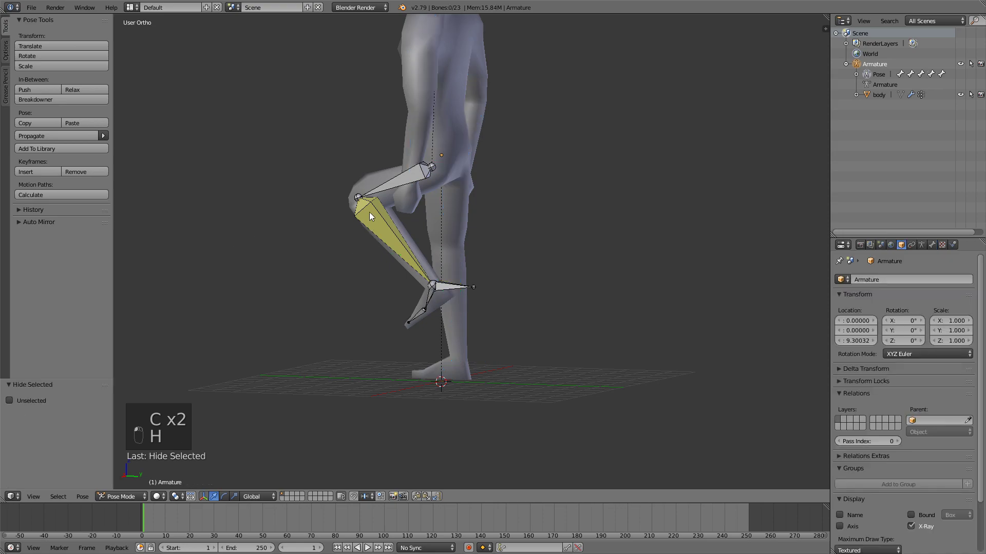
Hide the left leg's thigh and shin bones.
shift+middle_drag(369, 206, 350, 238)
right_click(355, 209)
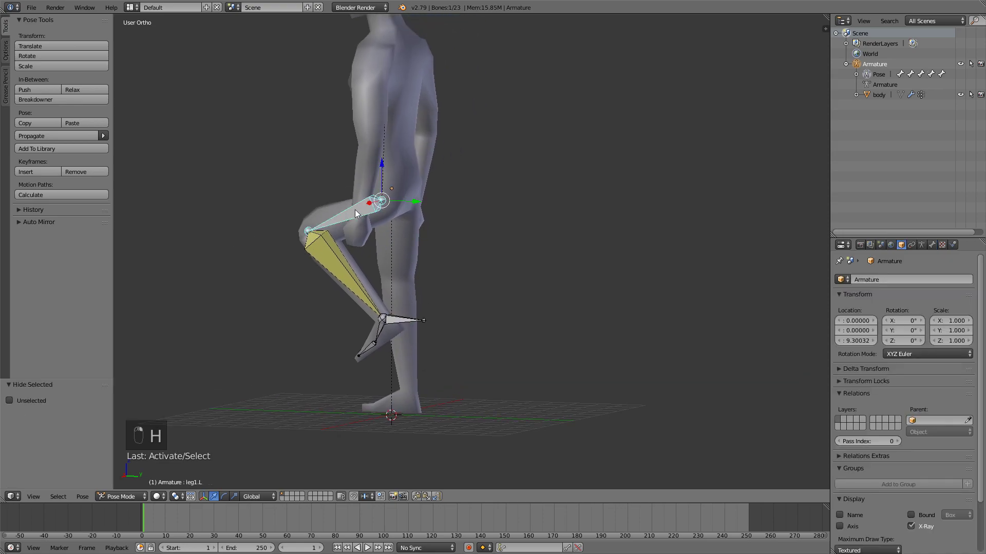
shift+right_click(340, 268)
key(h)
Select IKTarget.L and raise it about 1.62 units along Z to inspect the left hip deformation.
right_click(391, 319)
middle_drag(394, 323, 537, 226)
scroll(537, 226, up, 3)
key(g)
key(z)
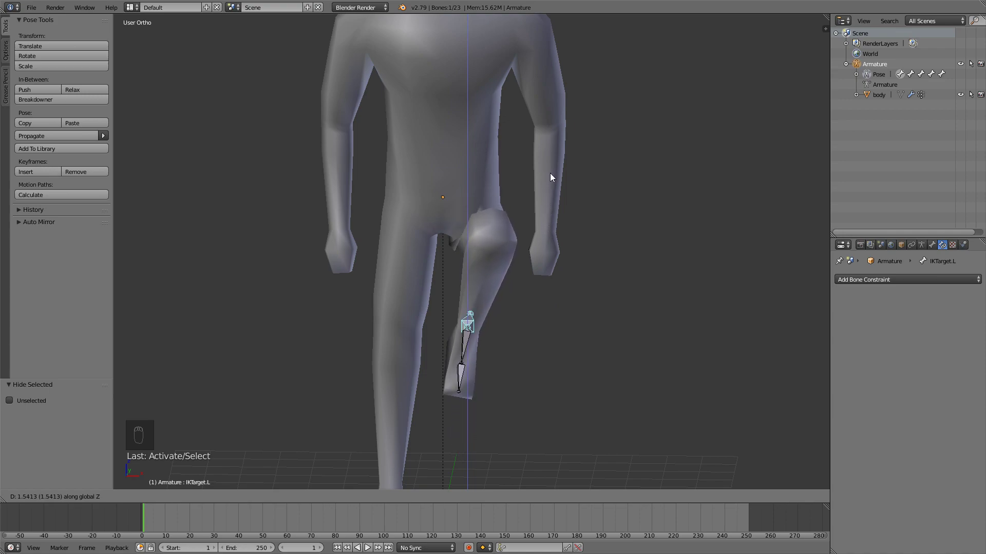
click(550, 174)
middle_drag(487, 226, 504, 212)
scroll(502, 190, up, 2)
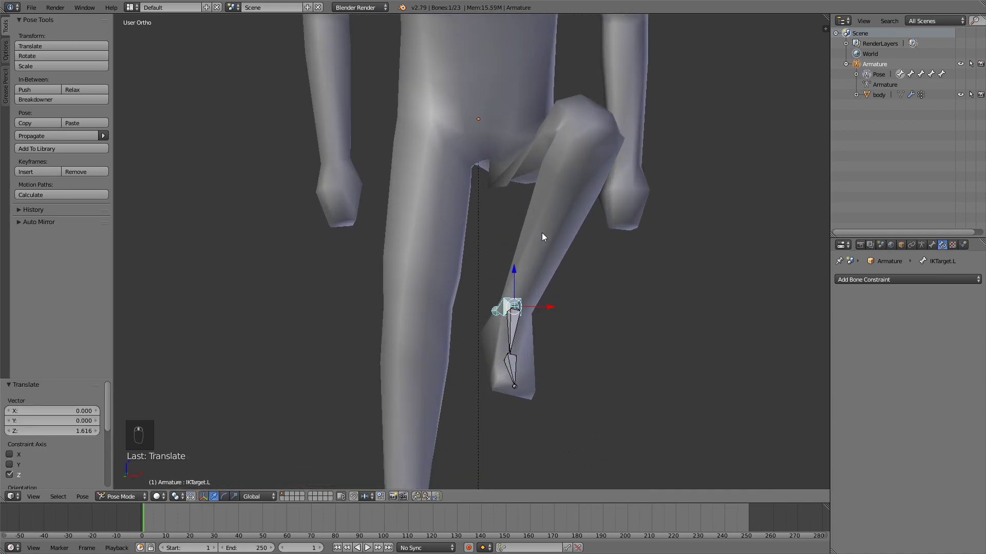
Reveal all hidden bones and return the body to Weight Paint mode with the leg1.L bone active.
key(alt+h)
right_click(535, 138)
key(ctrl+Tab)
key(ctrl+Tab)
right_click(501, 152)
key(ctrl+Tab)
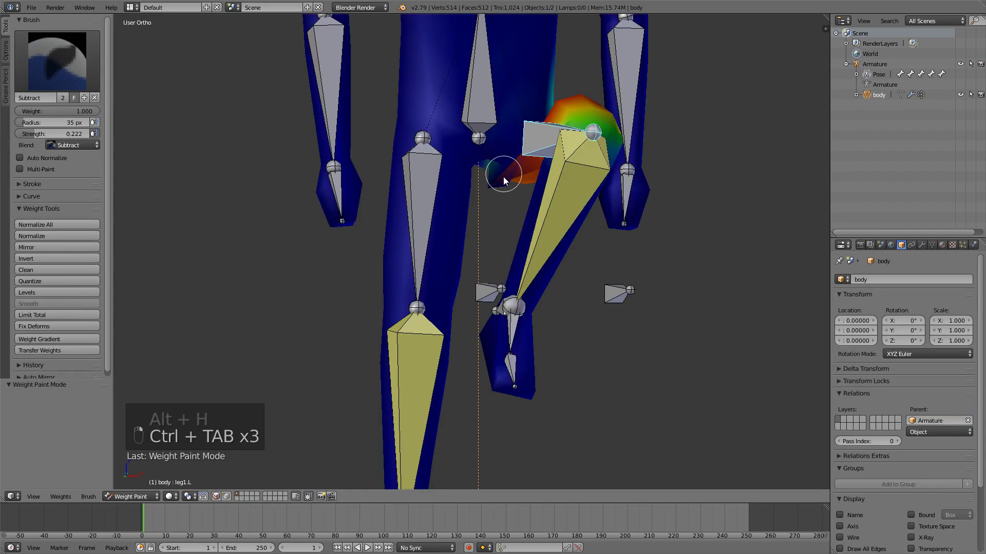
Switch to the Add brush at strength 0.100 and dab leg1.L weight near the left hip.
scroll(503, 177, up, 5)
click(73, 70)
click(38, 121)
scroll(368, 134, up, 2)
click(400, 94)
Try adding leg1.L weight around the left groin, toggling between wireframe and solid shading.
mouse_move(368, 134)
middle_down()
mouse_move(399, 93)
mouse_move(474, 125)
mouse_move(477, 194)
mouse_move(453, 330)
mouse_move(416, 249)
middle_up()
key(z)
drag(373, 306, 431, 252)
key(z)
mouse_move(431, 252)
middle_down()
mouse_move(343, 300)
mouse_move(442, 288)
middle_up()
key(z)
mouse_move(442, 289)
mouse_down()
mouse_move(361, 332)
mouse_move(418, 280)
mouse_up()
mouse_move(419, 279)
middle_down()
mouse_move(378, 285)
mouse_move(474, 261)
mouse_move(346, 291)
mouse_move(436, 281)
middle_up()
key(z)
Undo the last weight strokes around the left groin.
scroll(473, 261, down, 3)
key(g)
key(ctrl+z)
key(ctrl+z)
key(ctrl+z)
key(ctrl+z)
key(ctrl+z)
key(ctrl+z)
key(ctrl+z)
key(ctrl+z)
Add leg1.L weight at the left groin with a single stroke in wireframe shading.
key(z)
drag(436, 282, 361, 326)
middle_drag(361, 327, 449, 365)
key(z)
scroll(449, 366, down, 3)
Try lowering the left leg with IKTarget.L and hide all bones to inspect the bare mesh.
right_click(449, 366)
key(g)
click(495, 251)
key(a)
key(a)
key(a)
key(h)
shift+middle_drag(498, 389, 455, 292)
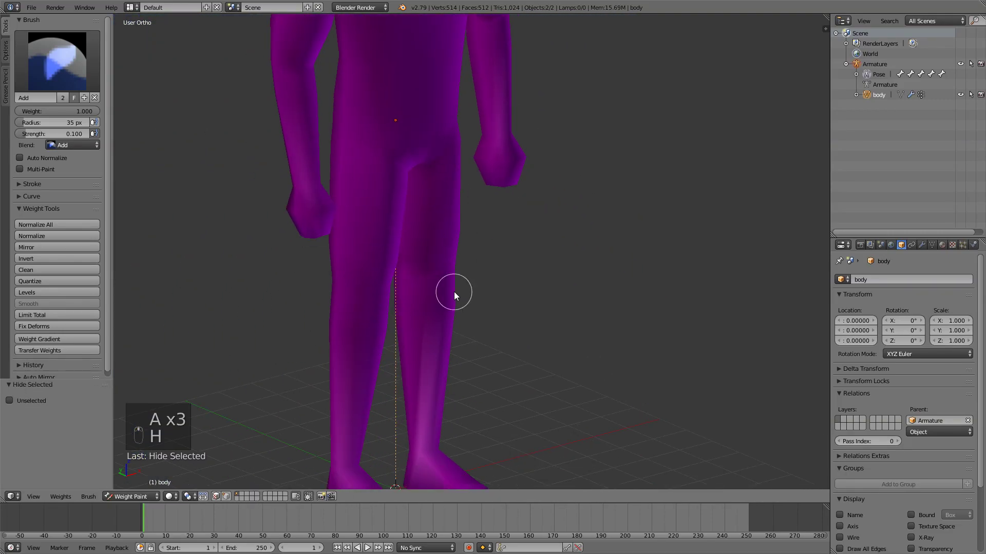
scroll(457, 303, down, 2)
Undo hiding the bones and the last IKTarget.L move.
key(ctrl+z)
middle_drag(436, 394, 481, 406)
right_click(480, 406)
key(ctrl+z)
key(ctrl+z)
key(ctrl+z)
key(ctrl+z)
Switch to posing the armature and lower IKTarget.L about 4.84 units along Z to straighten the left leg.
key(ctrl+Tab)
key(ctrl+Tab)
key(ctrl+Tab)
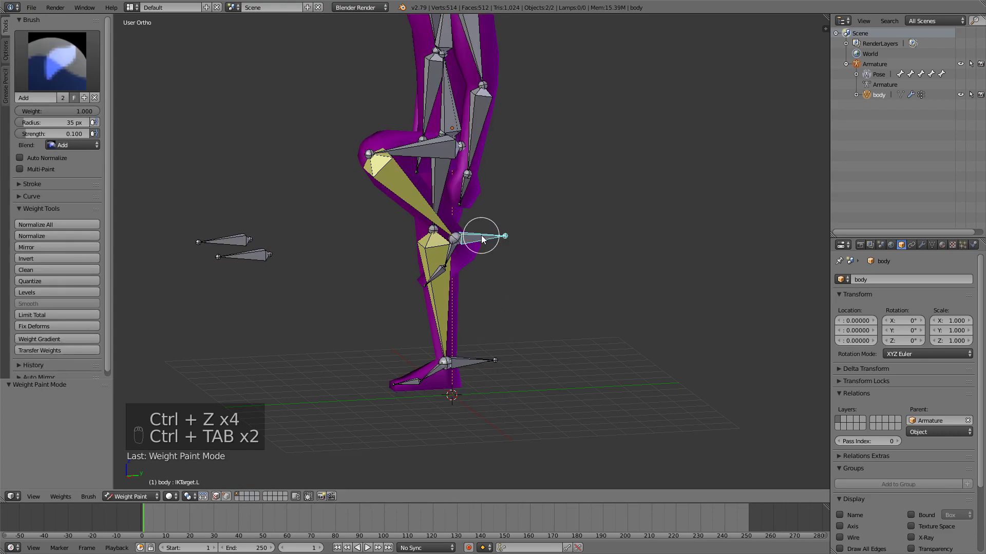
right_click(464, 241)
key(g)
key(z)
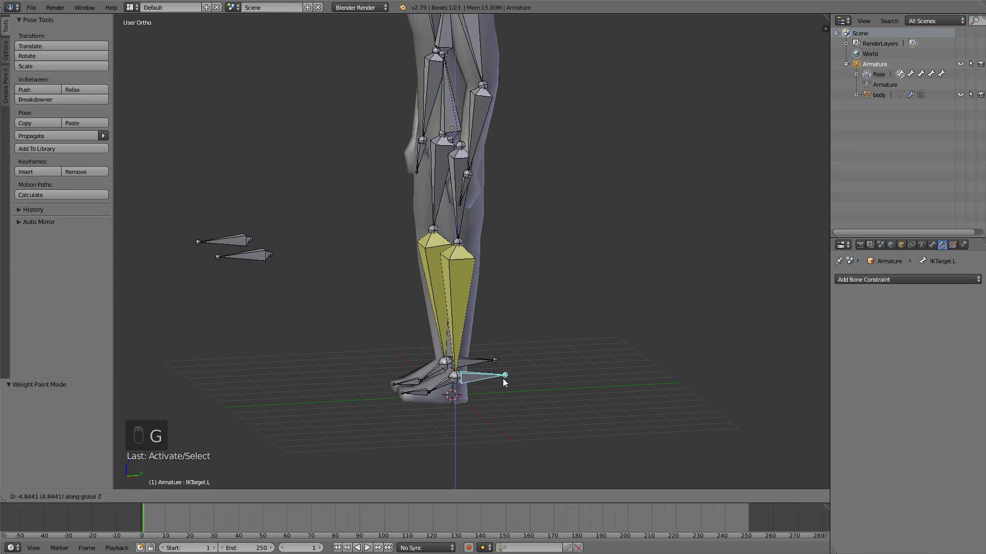
click(504, 381)
Reveal hidden bones, clear IKTarget.L's location and rotation, and raise it along global Z to bend the left leg.
middle_drag(504, 381, 579, 325)
key(g)
key(alt+h)
key(alt+g)
key(alt+r)
key(g)
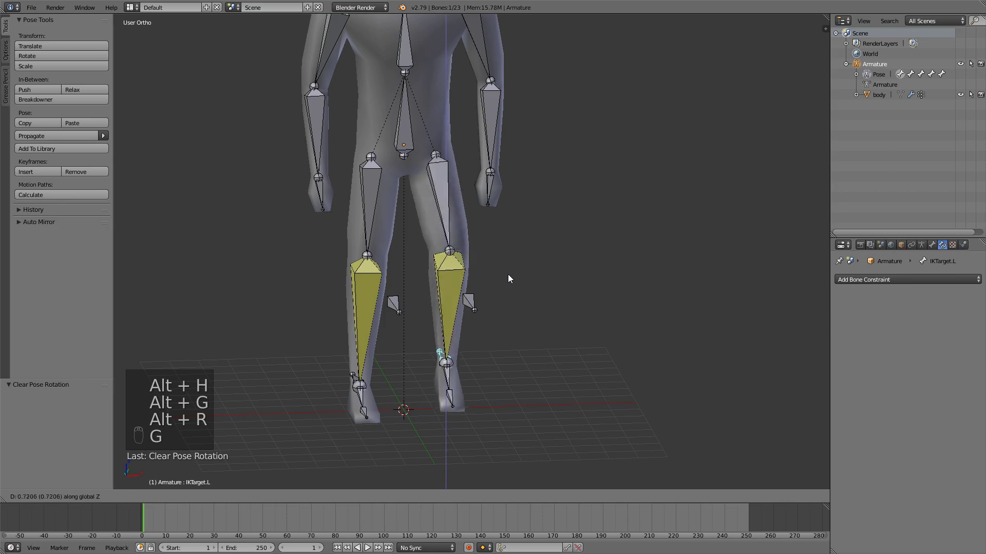
click(504, 196)
Select the body mesh and switch it to weight painting with the left leg bent.
middle_drag(504, 196, 441, 240)
right_click(404, 194)
middle_drag(405, 194, 460, 198)
key(ctrl+Tab)
scroll(562, 173, up, 5)
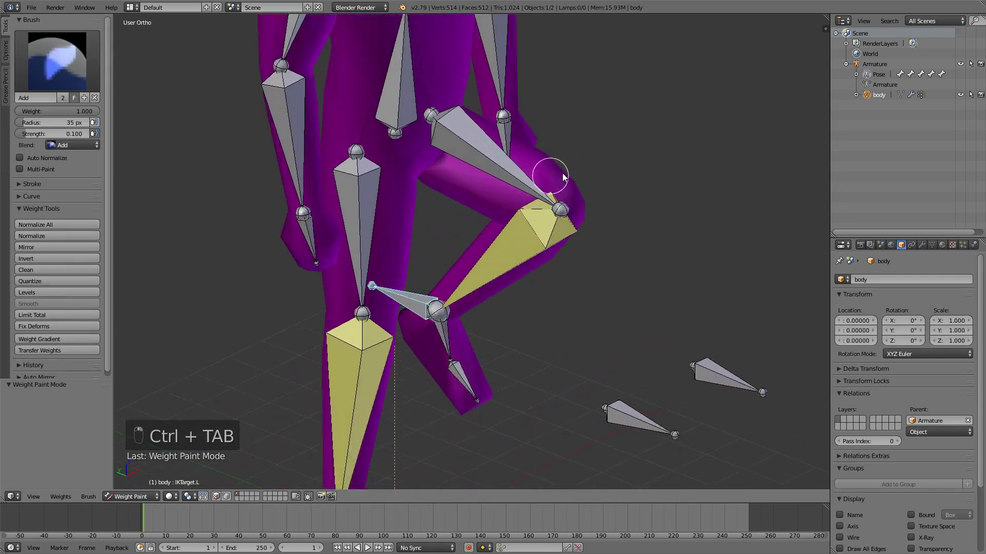
Hide the bones obstructing the left foot and rotate ankle.L 21.4° to test the ankle deformation.
middle_drag(514, 255, 314, 209)
right_click(490, 183)
middle_drag(502, 180, 434, 174)
scroll(527, 180, up, 5)
middle_drag(553, 202, 653, 151)
scroll(643, 158, down, 5)
right_click(452, 347)
shift+middle_drag(458, 330, 473, 282)
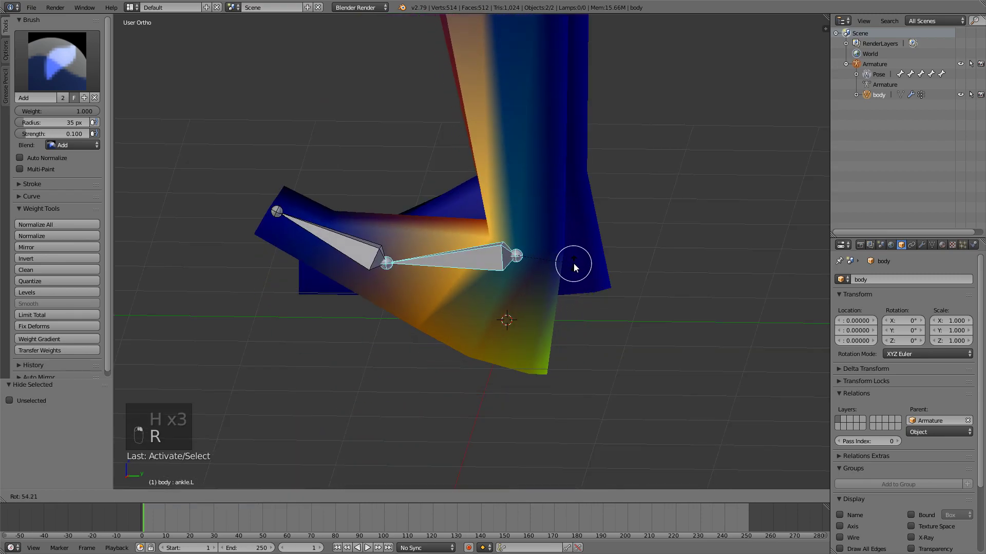
key(r)
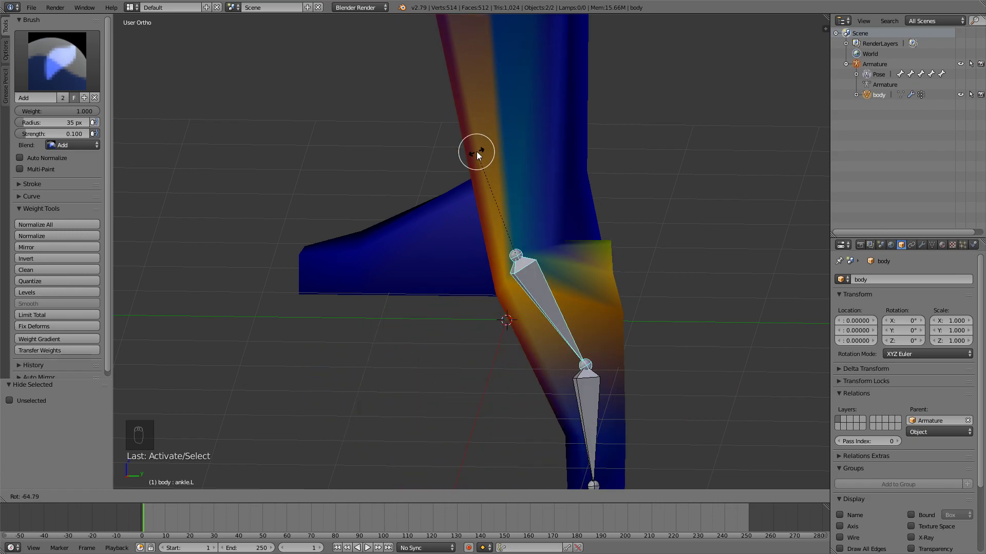
click(560, 235)
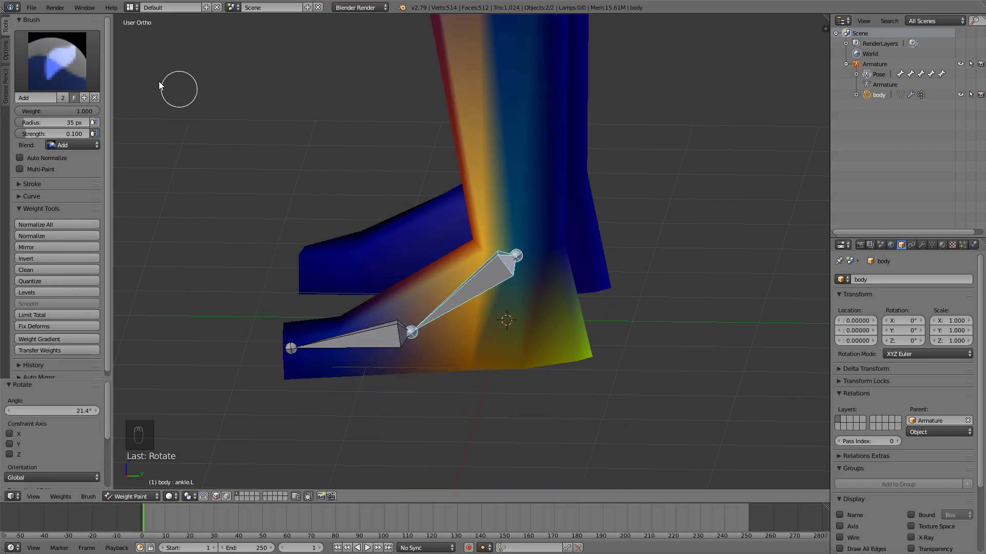
Reduce the ankle.L weight at the back of the left heel with the Subtract brush.
click(72, 69)
click(319, 121)
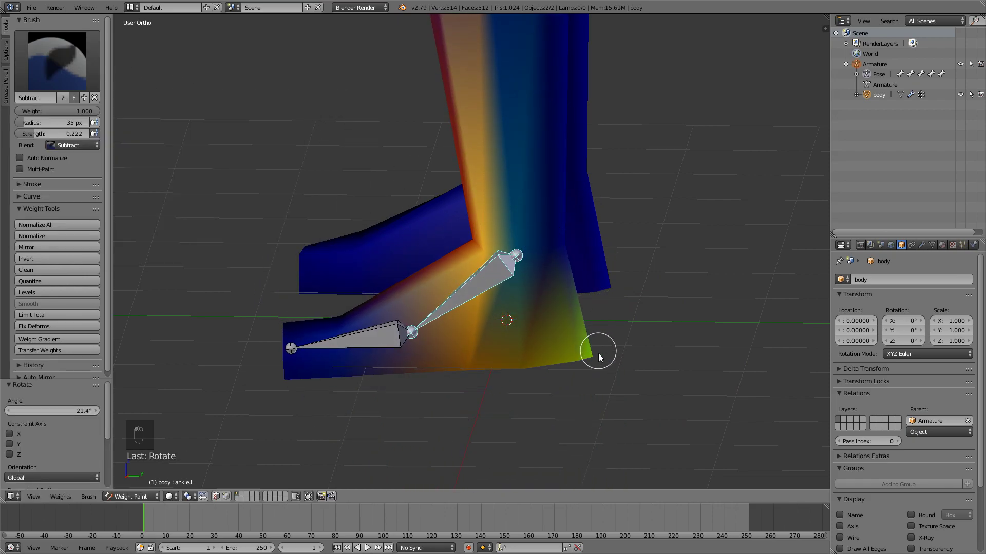
click(591, 353)
middle_drag(582, 355, 506, 354)
middle_drag(670, 297, 591, 298)
scroll(629, 301, down, 10)
scroll(630, 301, up, 6)
mouse_move(801, 444)
shift+middle_down()
mouse_move(636, 397)
mouse_move(687, 392)
mouse_move(667, 217)
mouse_move(149, 159)
shift+middle_up()
Smooth the ankle.L weights around the left heel with a stroke of the Blur brush.
click(57, 61)
click(76, 121)
mouse_move(604, 255)
mouse_down()
mouse_move(586, 300)
mouse_move(628, 262)
mouse_up()
middle_drag(662, 291, 622, 242)
mouse_move(621, 242)
shift+middle_down()
mouse_move(680, 408)
mouse_move(700, 324)
shift+middle_up()
Check the left heel deformation with trial rotations of ankle.L and a brief wireframe view.
key(r)
key(r)
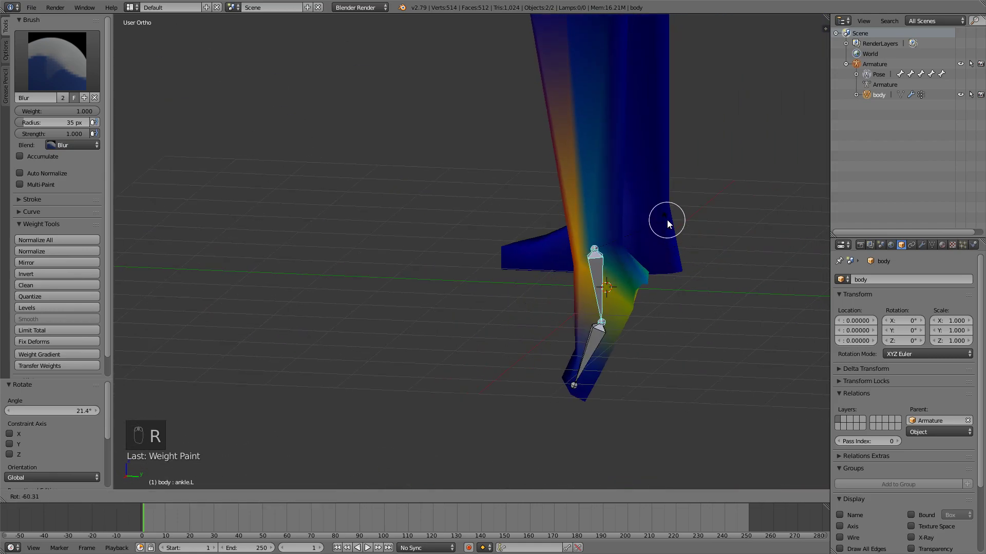
right_click(639, 217)
middle_drag(607, 309, 637, 261)
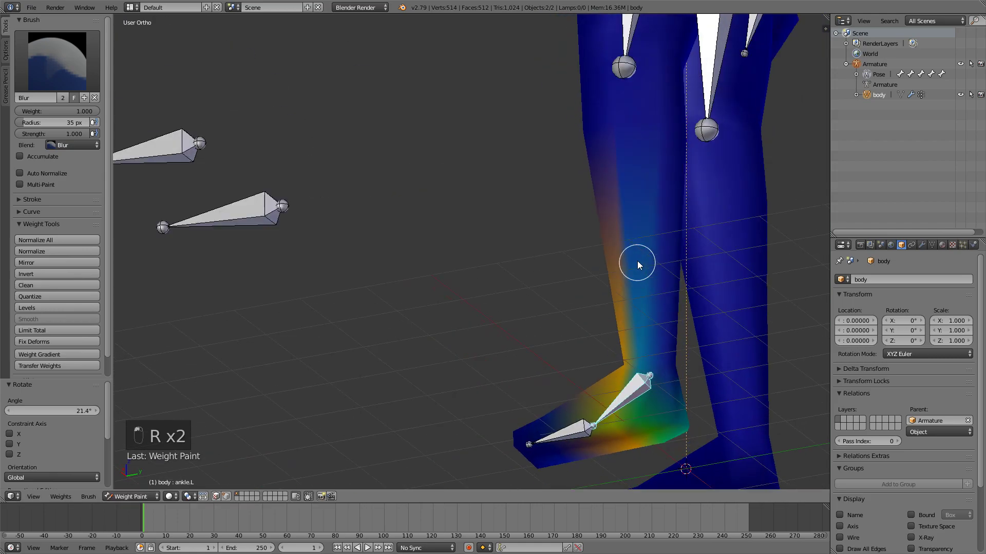
key(z)
key(z)
middle_drag(642, 418, 696, 402)
key(r)
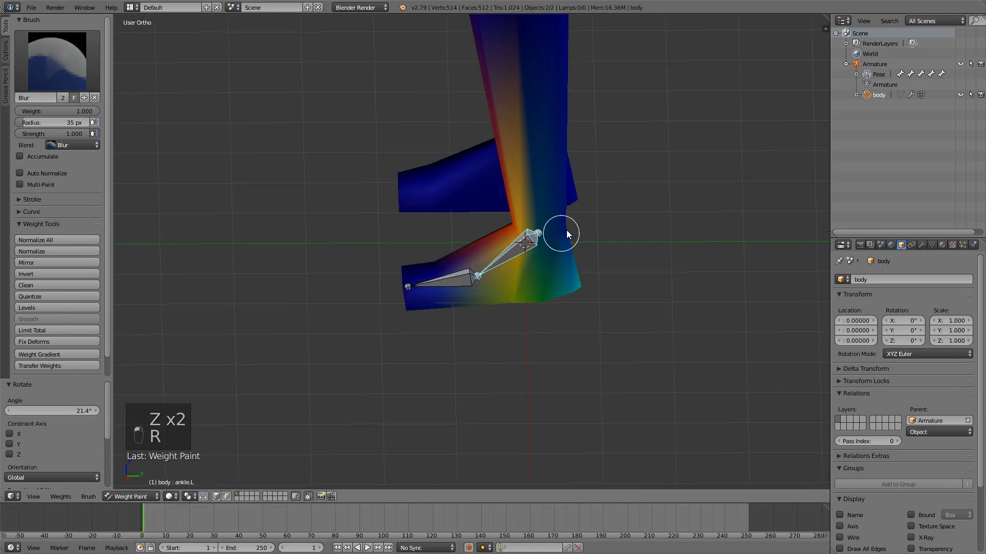
key(r)
click(602, 258)
Blur the ankle.L weights on the left foot once more and rotate ankle.L -22.6°.
middle_drag(602, 259, 662, 302)
drag(717, 362, 700, 374)
middle_drag(700, 374, 793, 336)
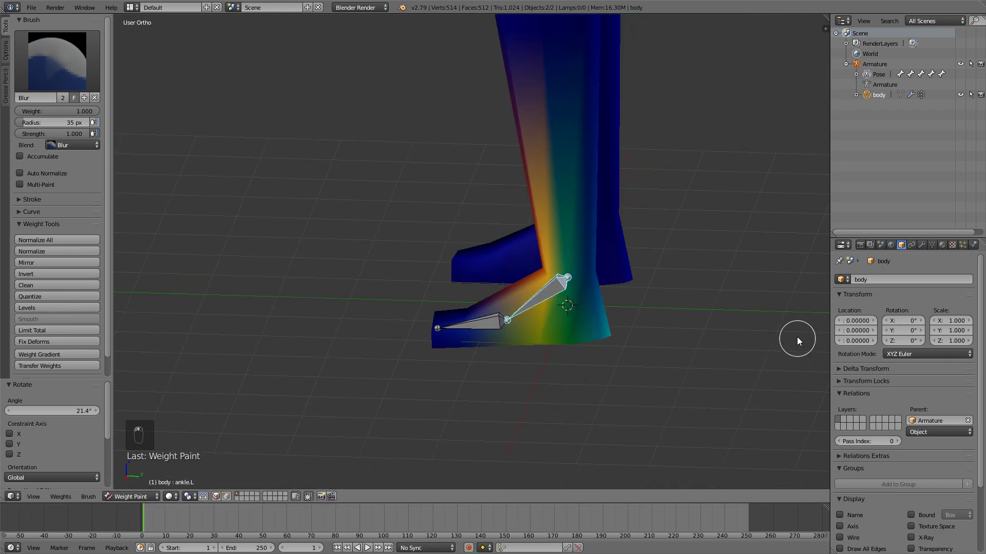
key(r)
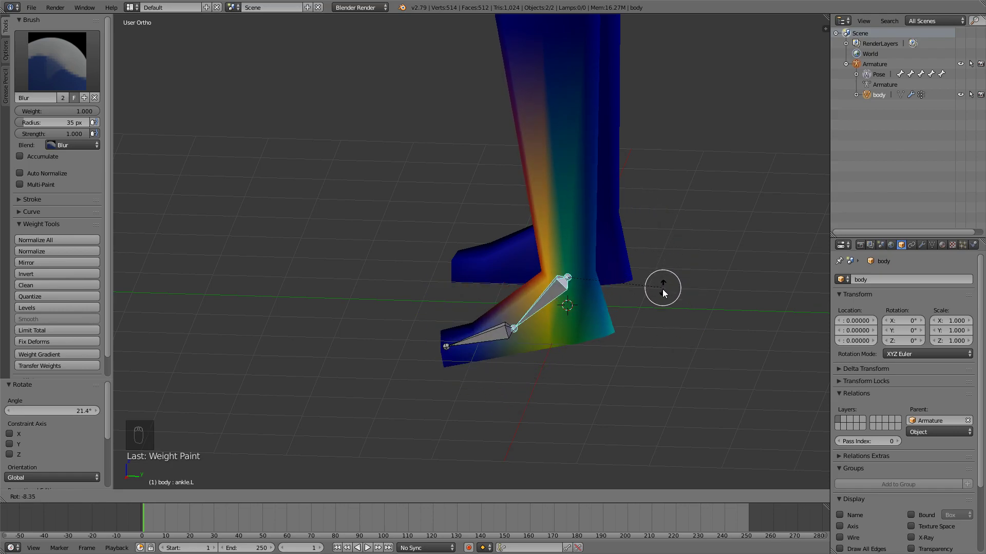
click(650, 268)
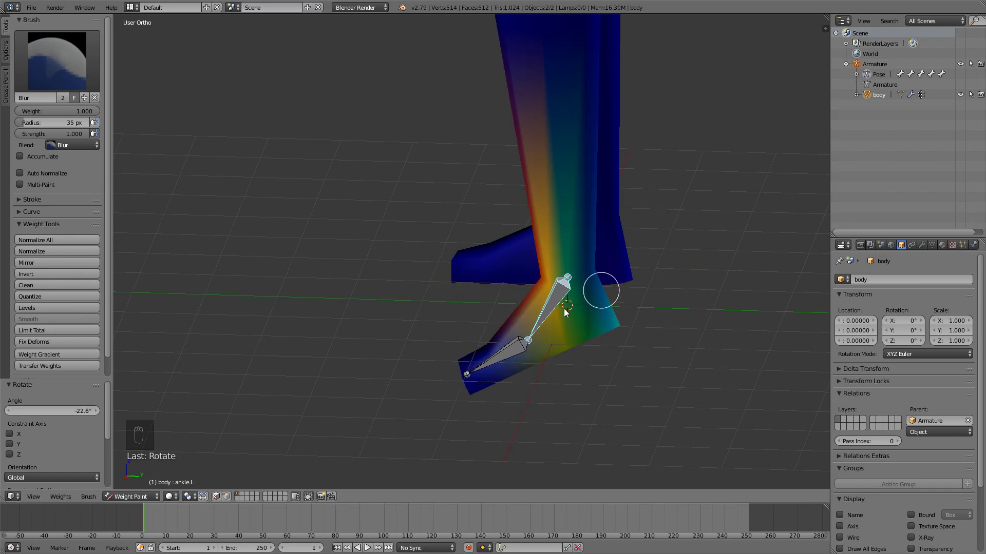
Select toes.L and rotate it 38.4° to bend the left toes upward.
right_click(508, 340)
key(r)
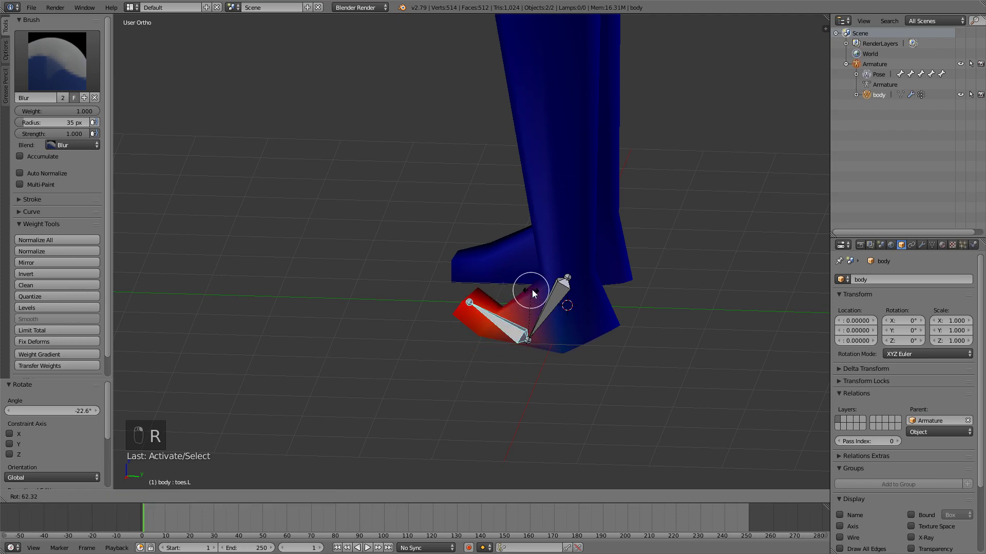
click(513, 300)
Reduce the toes.L weight on the left foot's underside with the Subtract brush and inspect the foot in wireframe.
click(77, 77)
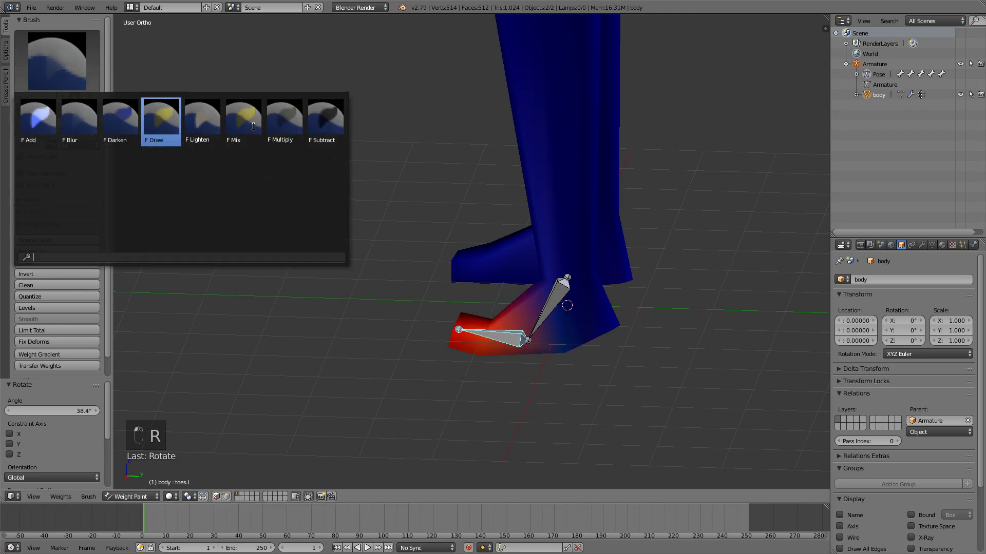
click(325, 127)
scroll(590, 324, up, 5)
scroll(590, 287, down, 5)
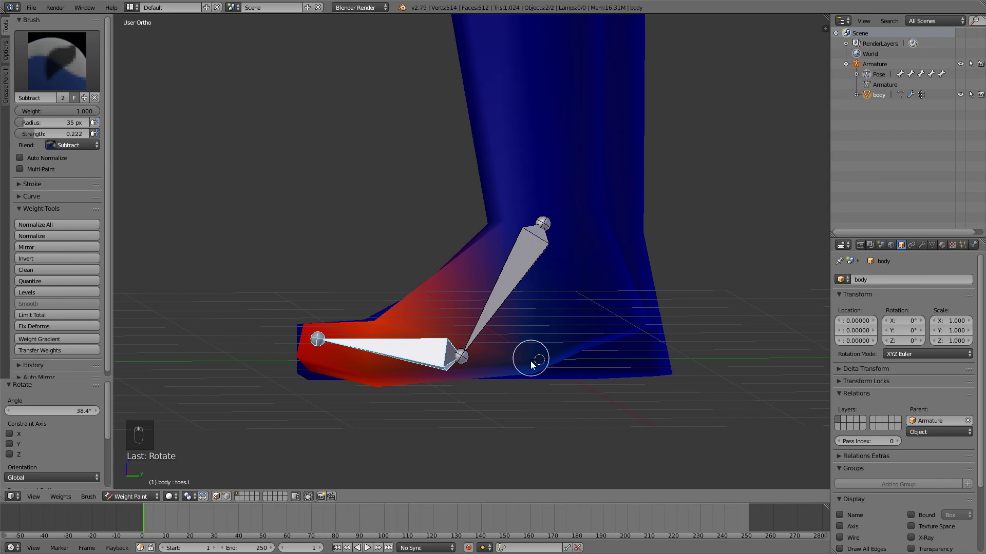
click(529, 359)
key(z)
middle_drag(537, 332, 539, 348)
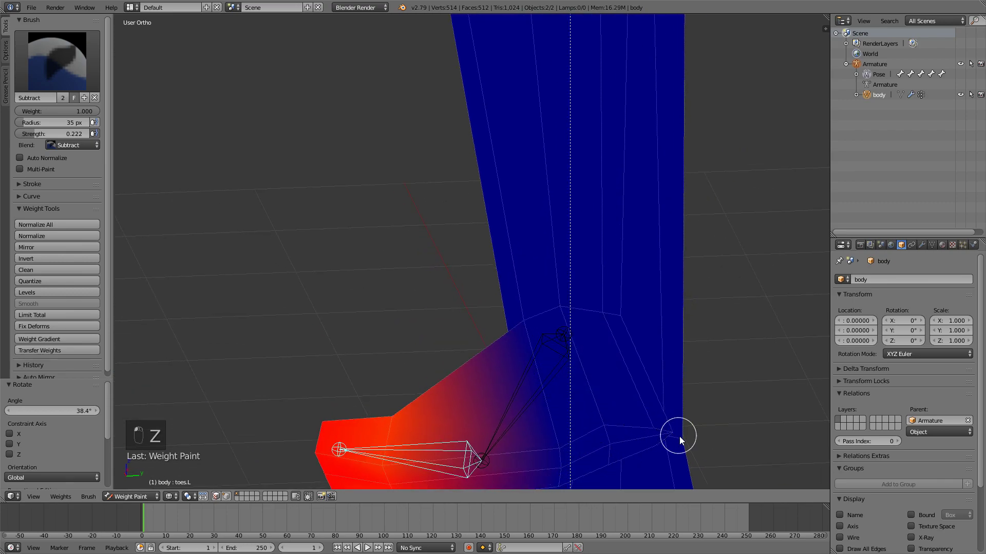
mouse_move(667, 433)
middle_down()
mouse_move(572, 396)
mouse_move(411, 59)
mouse_move(490, 119)
mouse_move(482, 159)
middle_up()
key(z)
Test the toe deformation with a trial rotation of toes.L and clear the bone's pose rotation.
key(r)
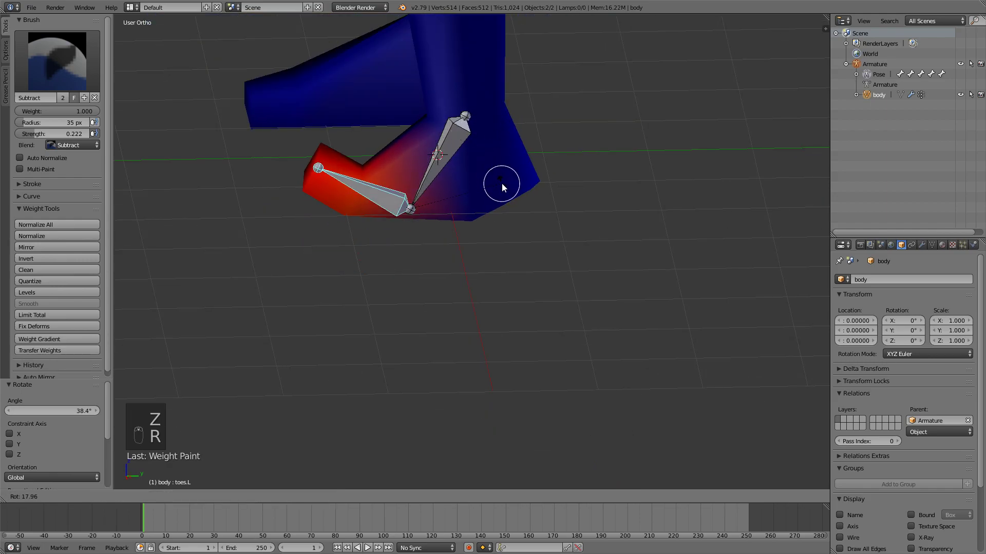
right_click(495, 151)
key(alt+r)
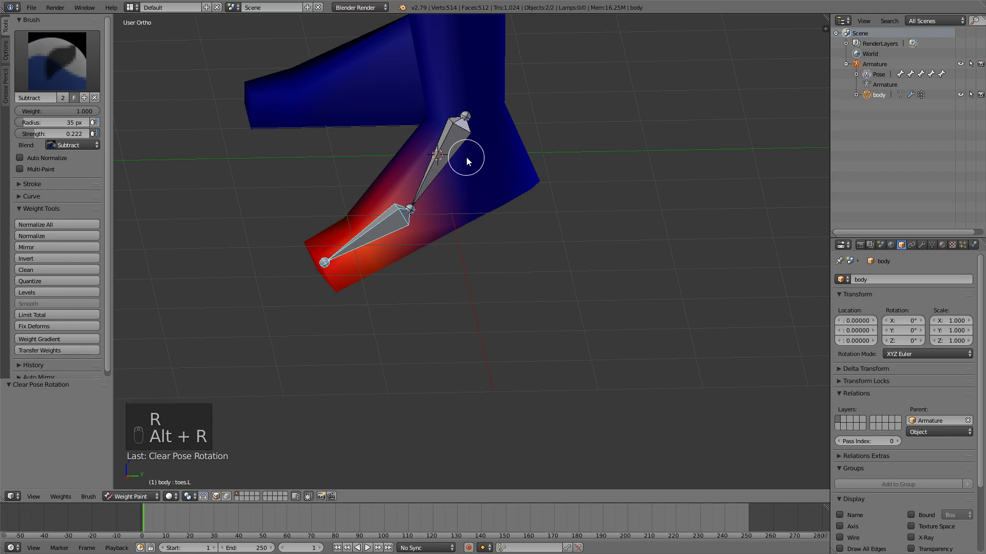
Reveal all hidden bones and clear the rotation and location of every bone to restore the rest pose.
key(a)
key(a)
key(a)
middle_drag(484, 159, 431, 216)
key(alt+h)
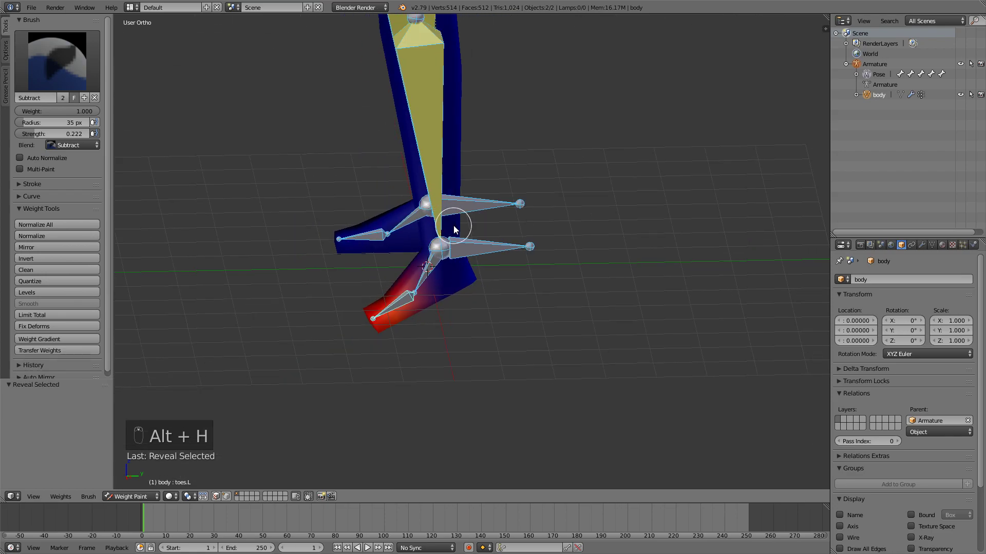
key(alt+r)
key(alt+g)
shift+middle_drag(420, 255, 408, 266)
scroll(408, 266, down, 8)
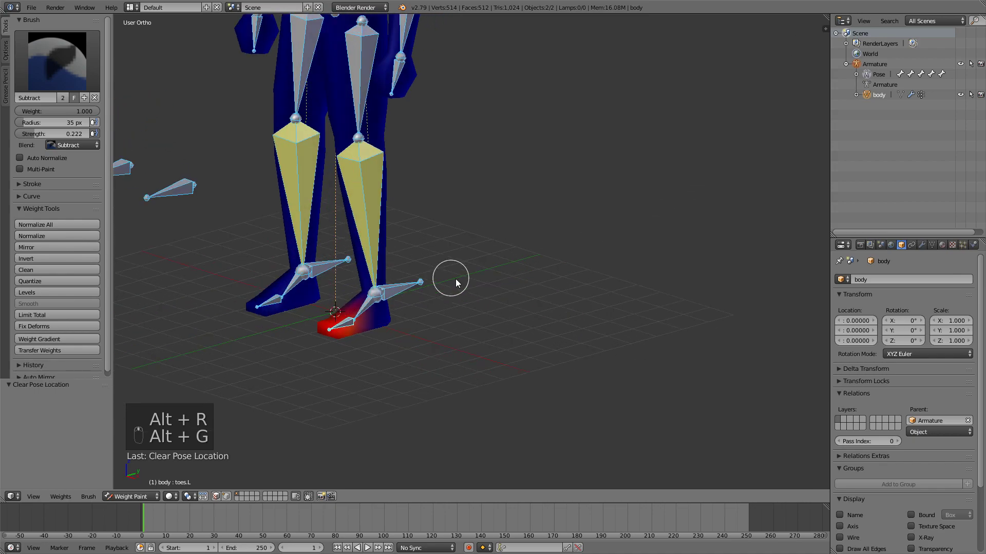
shift+middle_drag(420, 230, 486, 304)
Leave weight painting and select leg1.L on the armature in Pose Mode.
key(a)
key(a)
key(a)
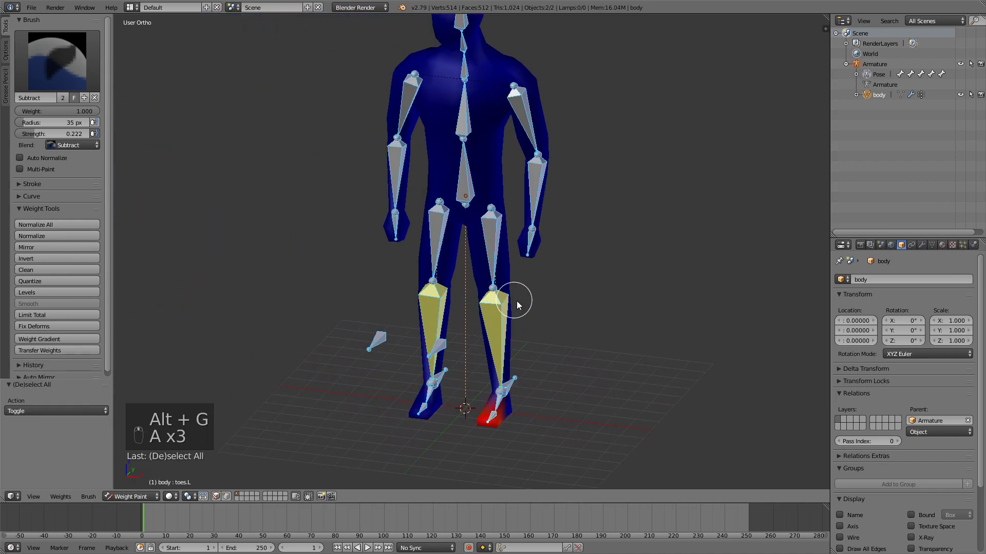
key(ctrl+Tab)
right_click(493, 223)
key(KP_1)
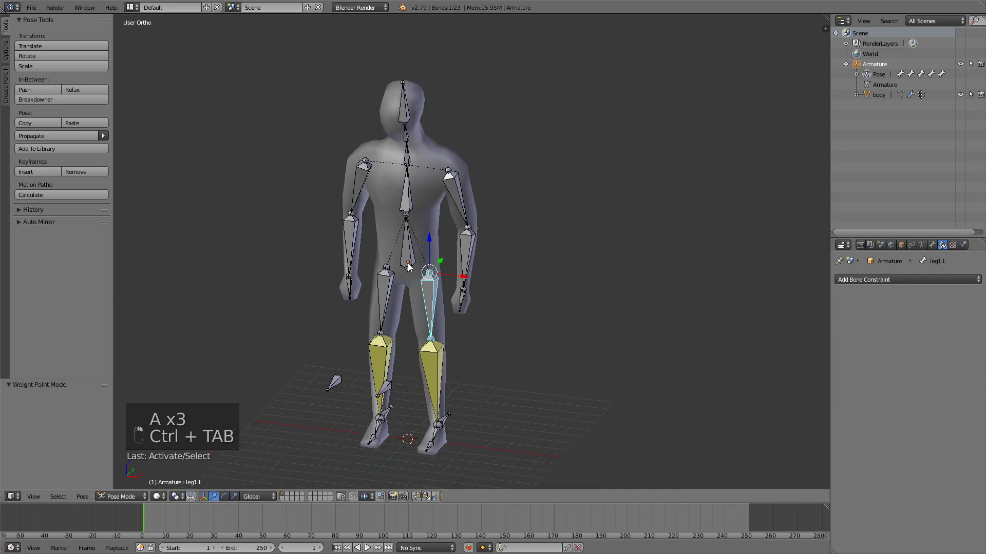